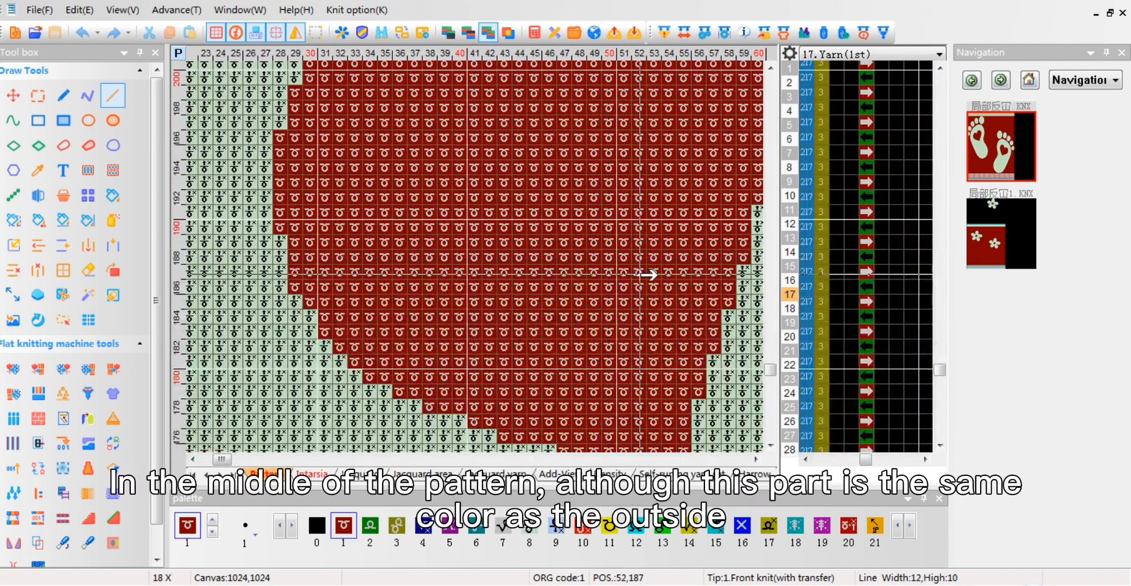
Step: Examine the heart, toes and overall layout of the footprint pattern, and open the flower pattern file
left_click_drag(568, 302, 536, 276)
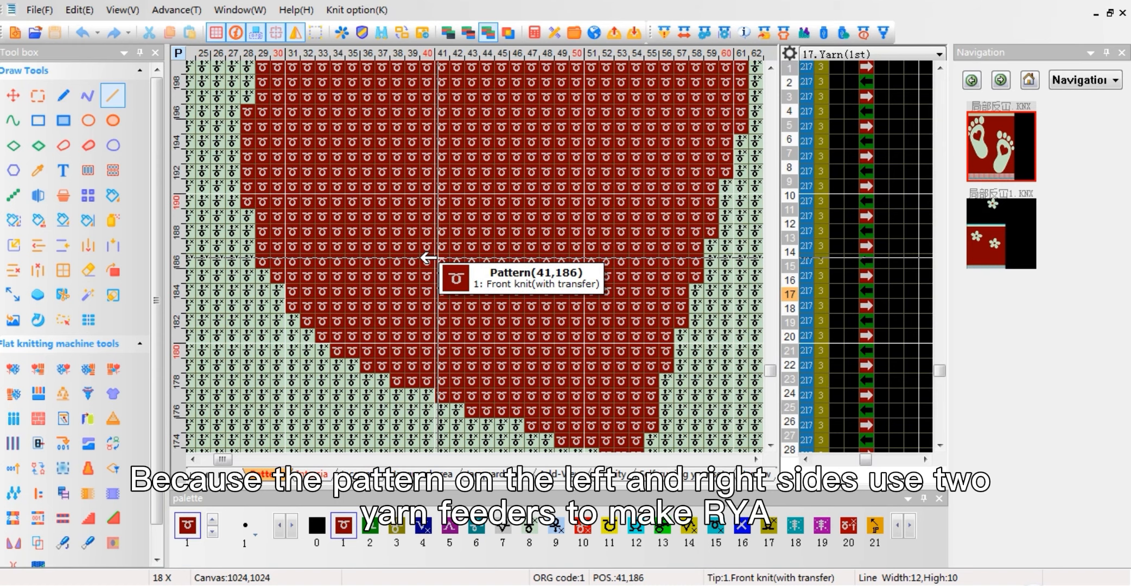
scroll(427, 259, "down", 2)
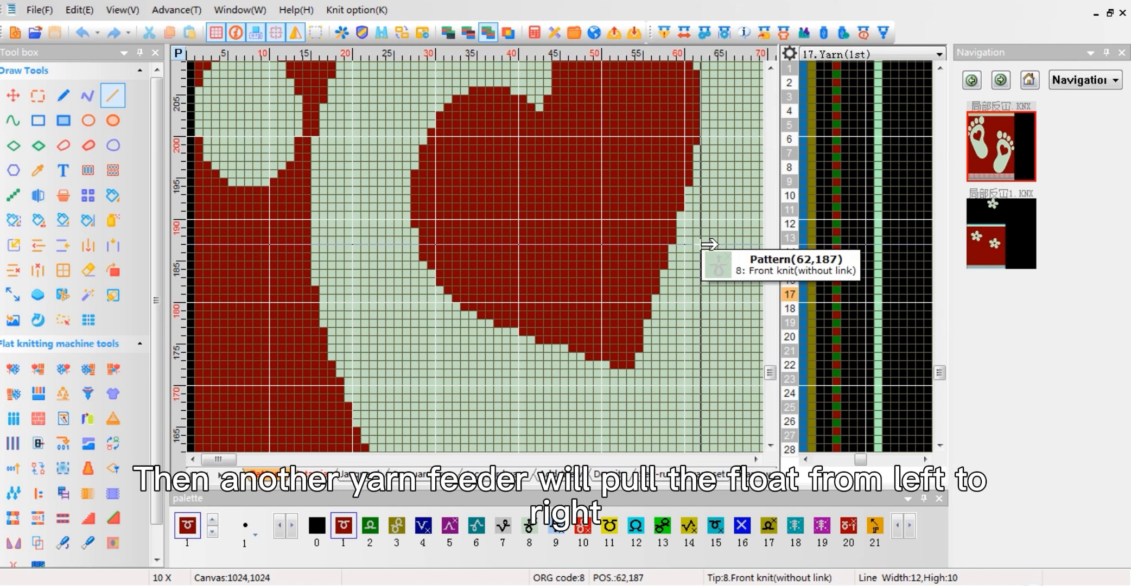
scroll(708, 244, "down", 2)
left_click_drag(296, 102, 315, 345)
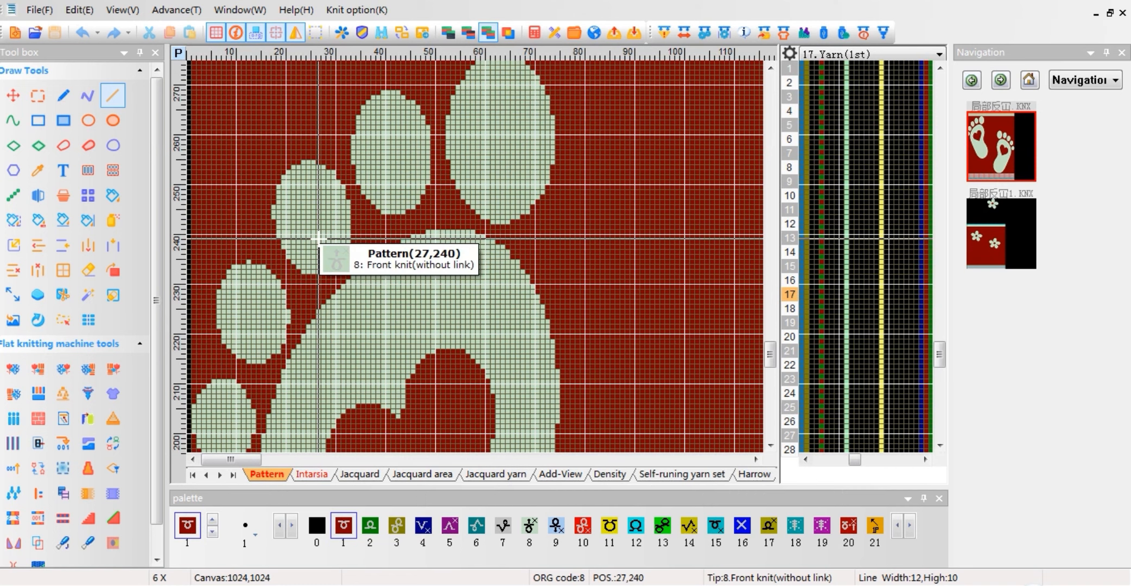
scroll(319, 238, "down", 5)
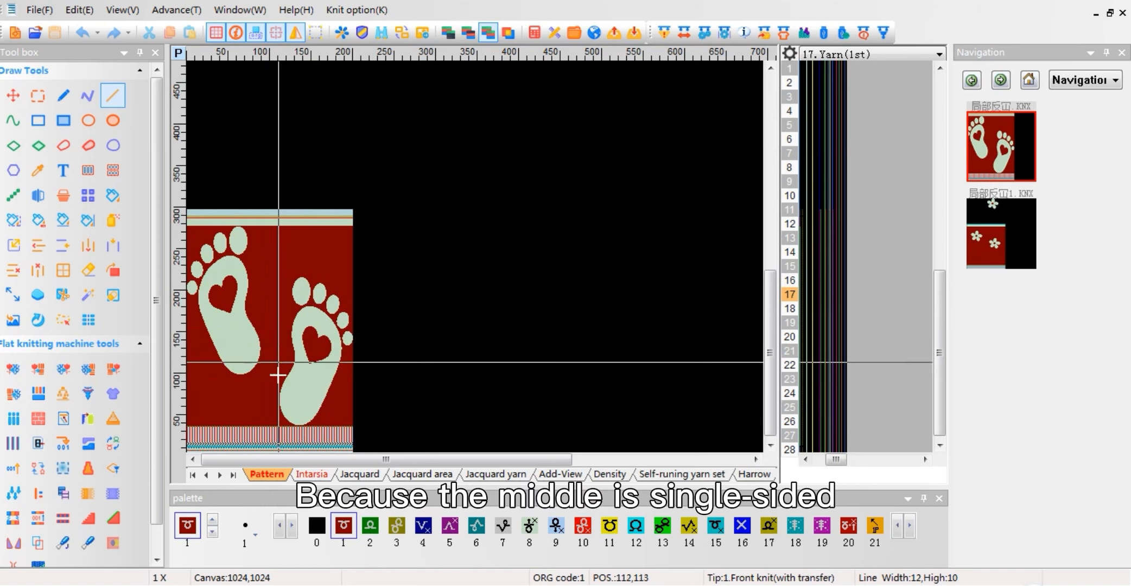
mouse_move(275, 408)
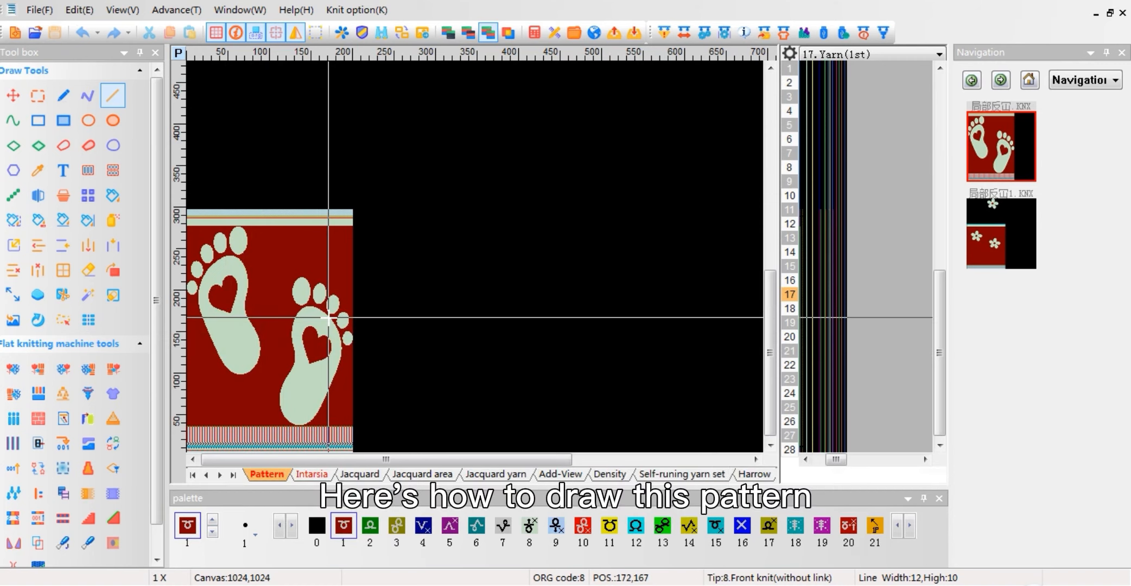
left_click(972, 242)
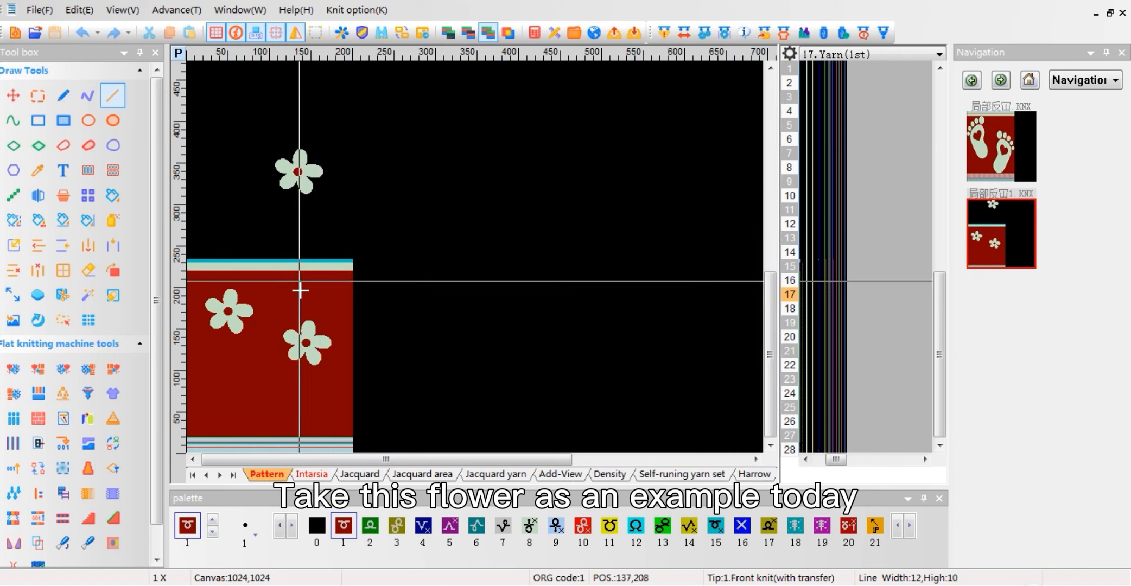
Step: Create a new 1024×1024 canvas for the ADF-S3-32 machine with a 200-needle, 100-turn piece and 1x1 rib
left_click(15, 33)
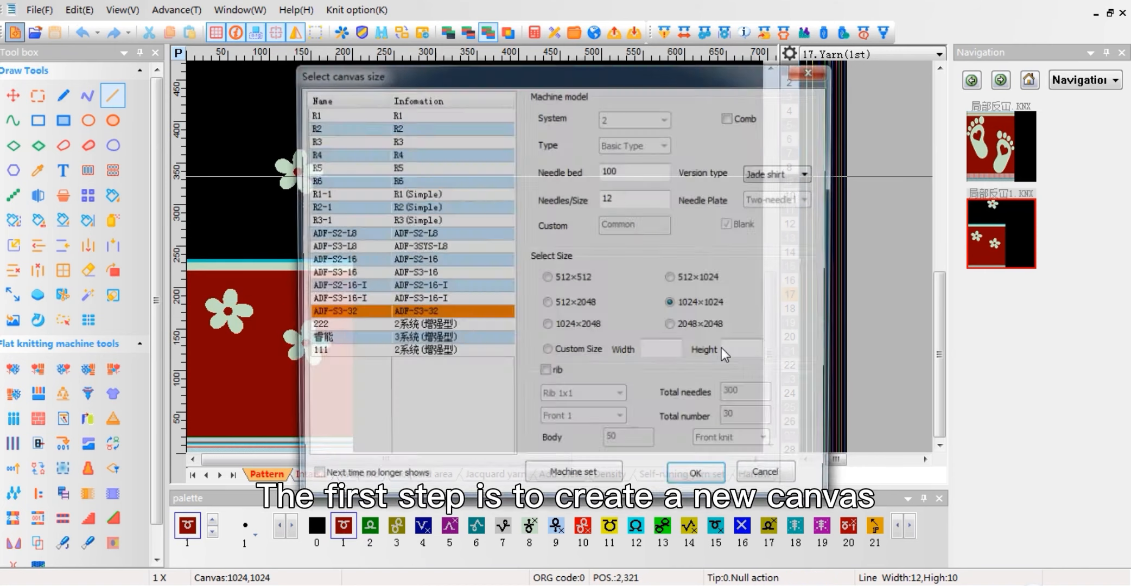
left_click(715, 478)
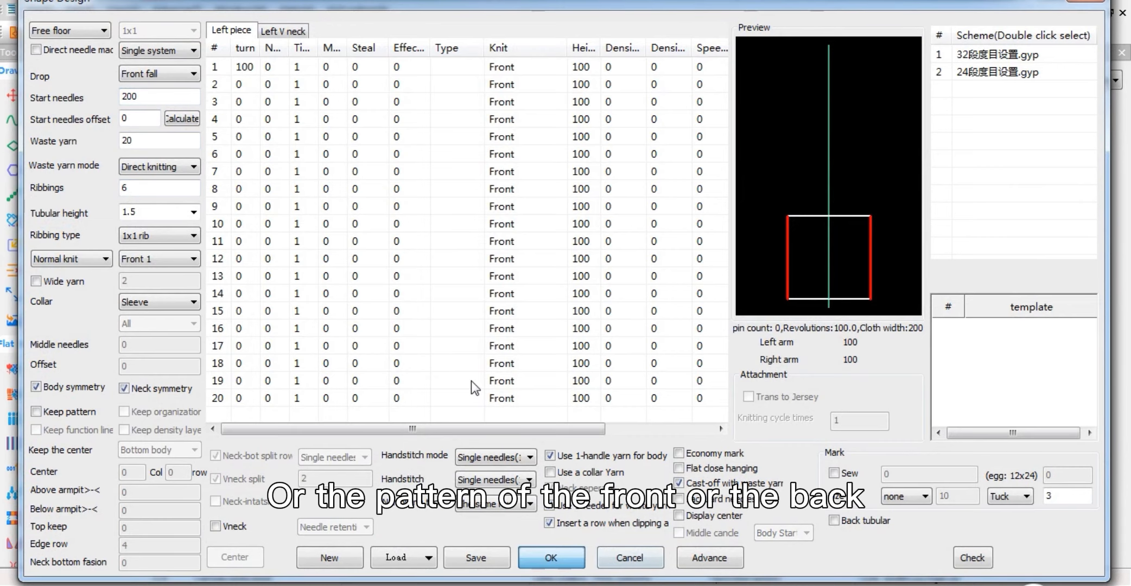
left_click(570, 558)
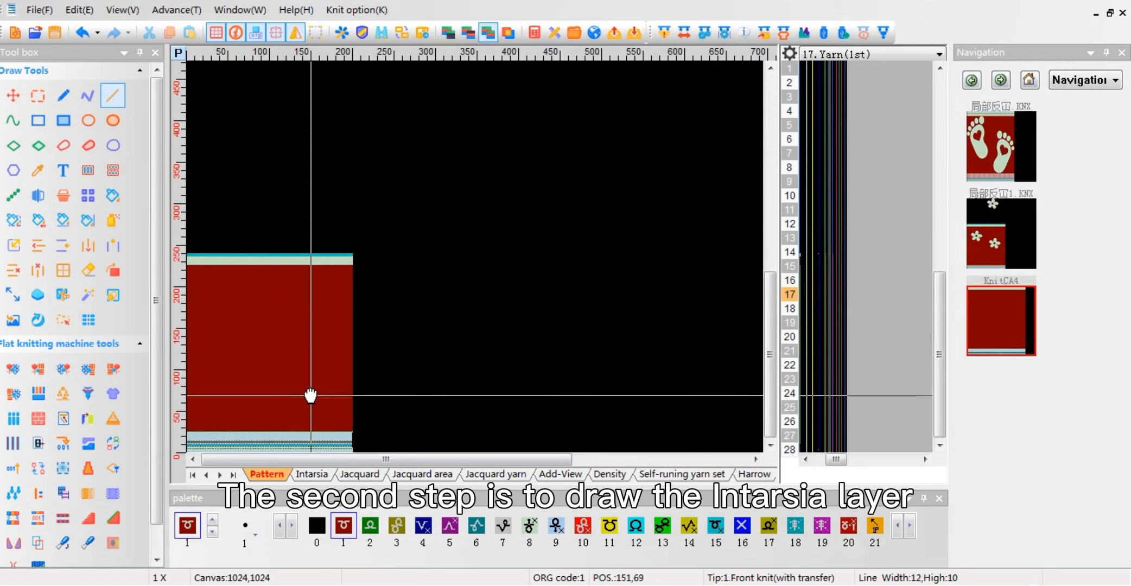
Step: Copy the 200 × 200 red body area from the Pattern layer to the Intarsia layer and show that layer
left_click(319, 475)
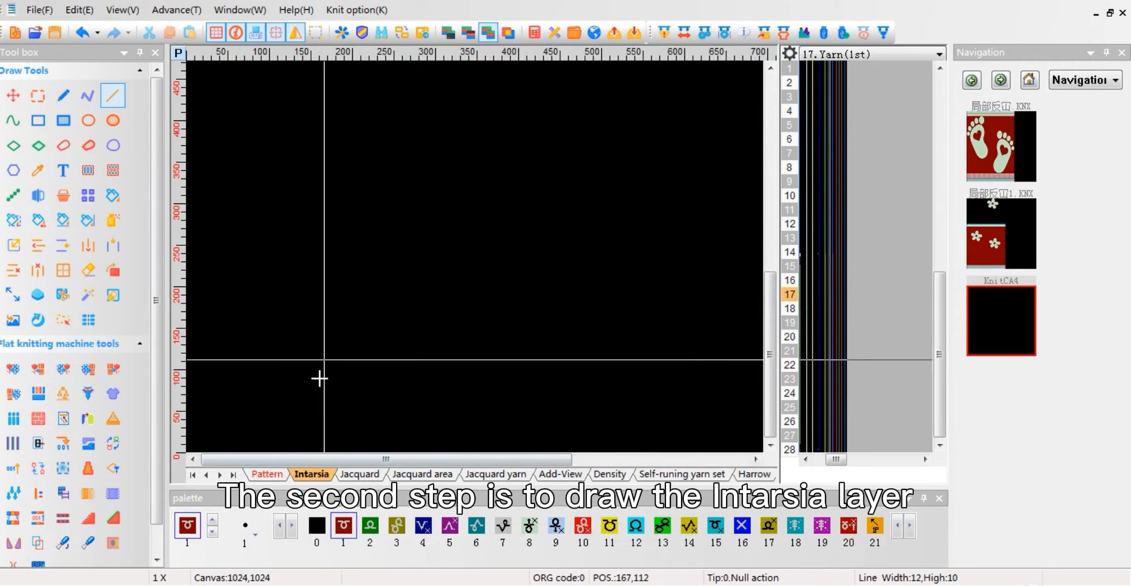
left_click(268, 474)
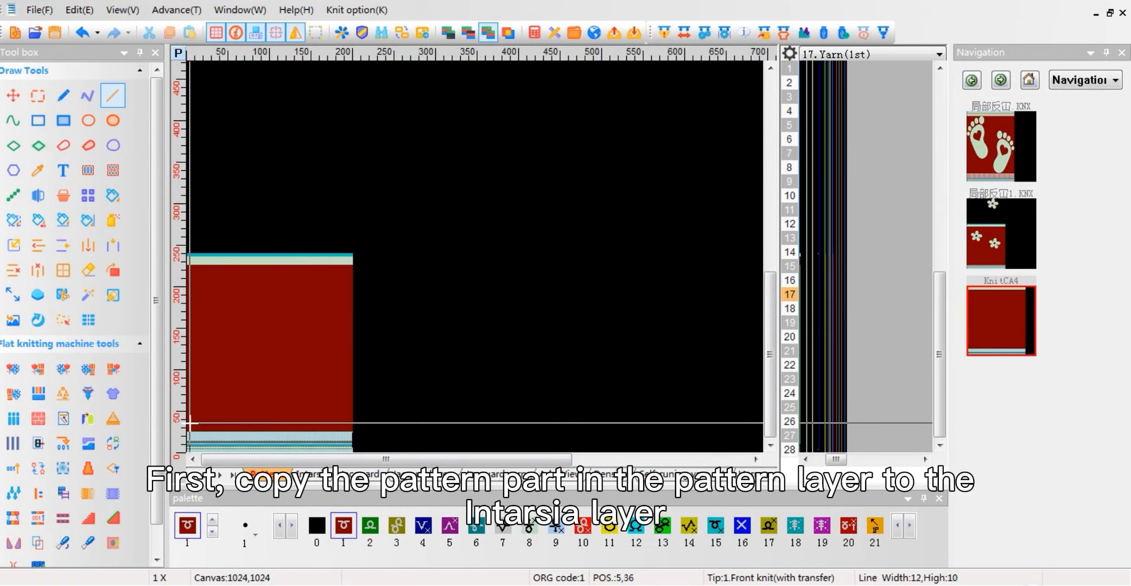
scroll(224, 413, "up", 5)
left_click_drag(201, 393, 542, 187)
right_click(503, 242)
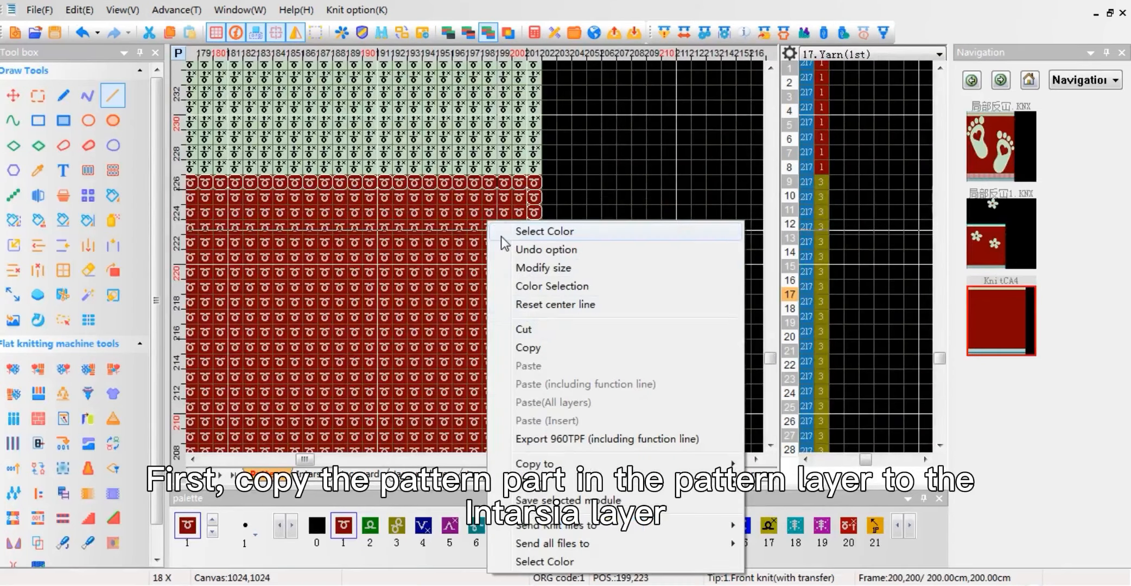
mouse_move(533, 462)
left_click(795, 257)
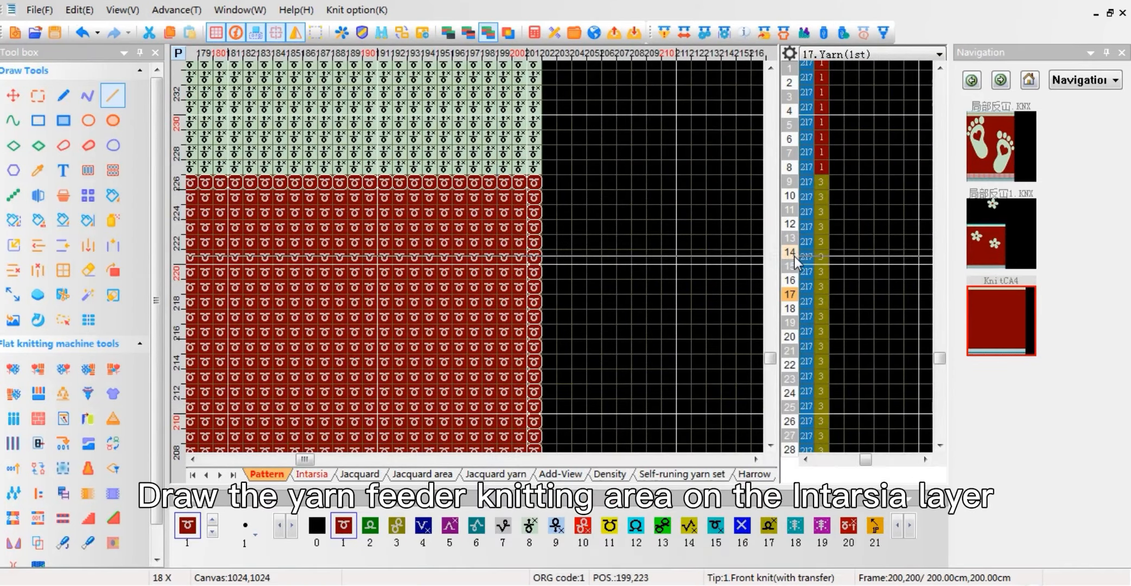
left_click(324, 476)
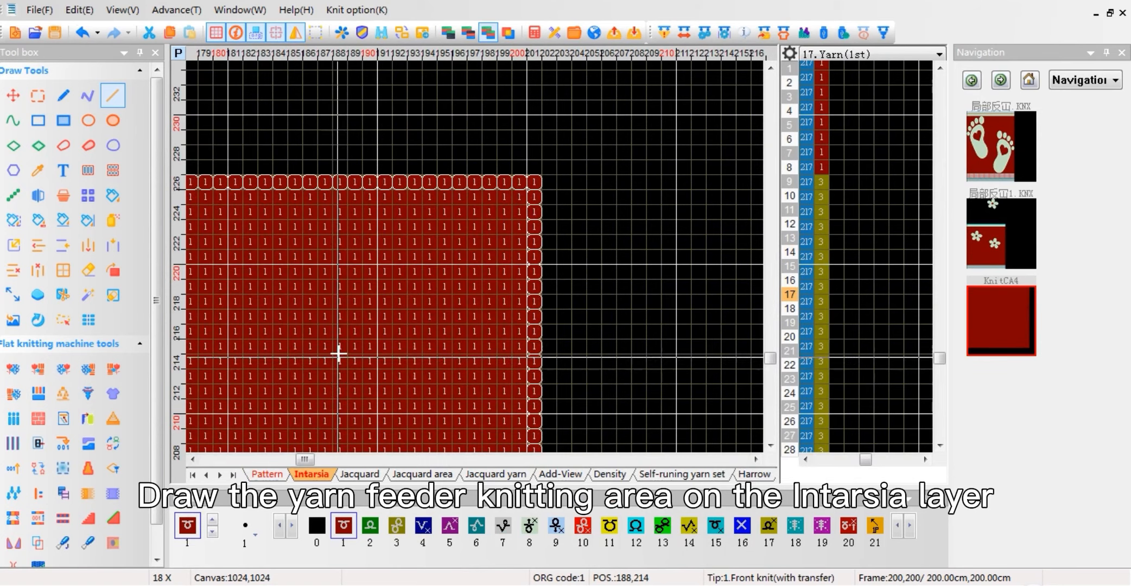
Step: Fill the copied body area on the Intarsia layer with color 3 as the background
scroll(475, 259, "down", 2)
scroll(475, 259, "down", 2)
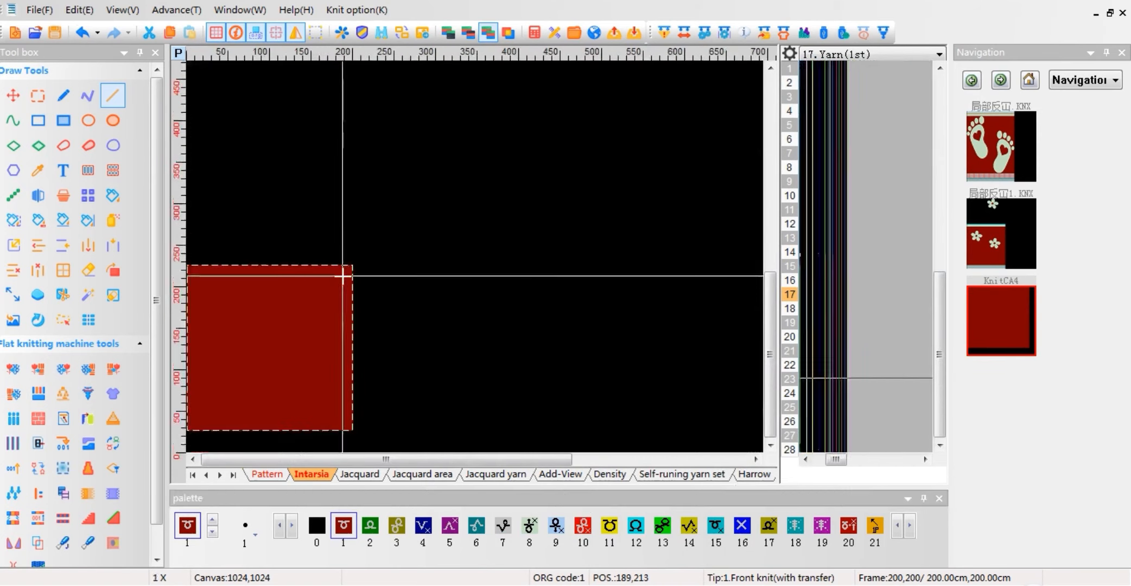
left_click(112, 196)
left_click(283, 325)
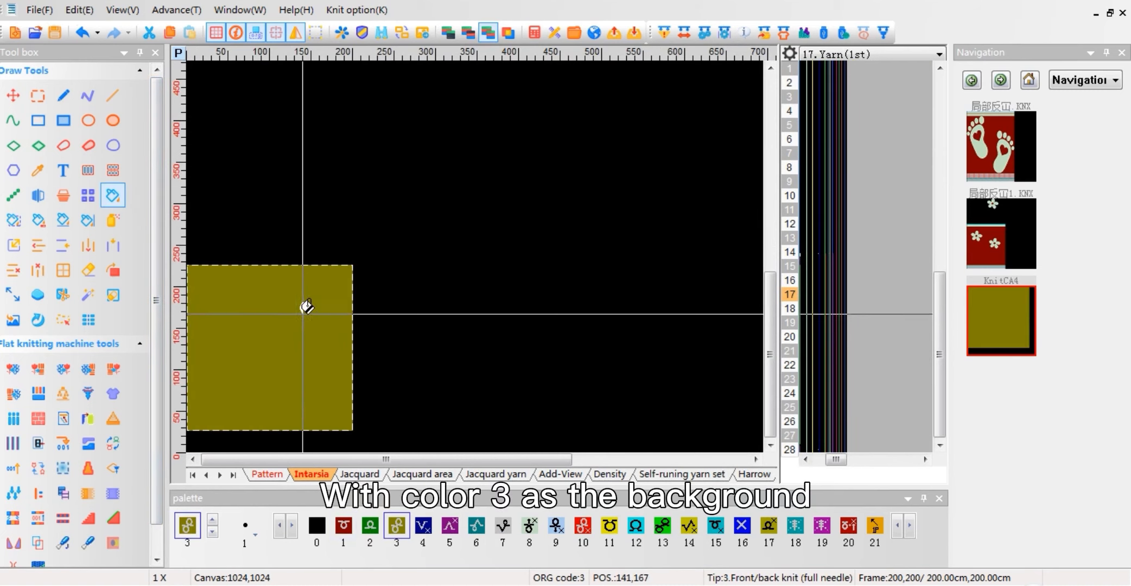
Step: Cut the separate flower above the piece in the flower file, a 60 × 55 selection, and paste it onto the new canvas's Intarsia background
left_click(982, 236)
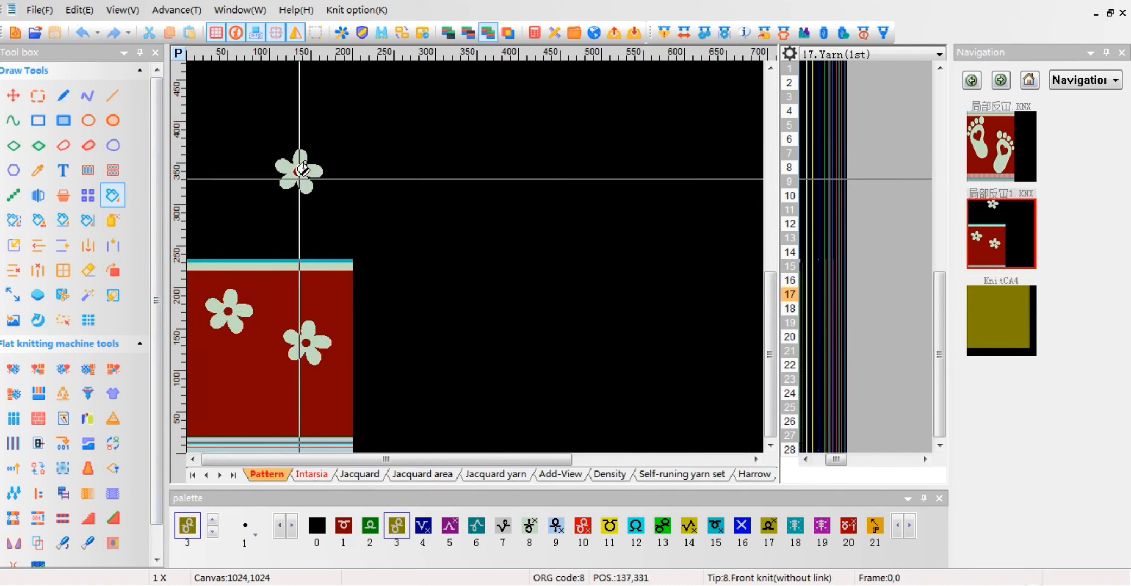
scroll(302, 170, "up", 5)
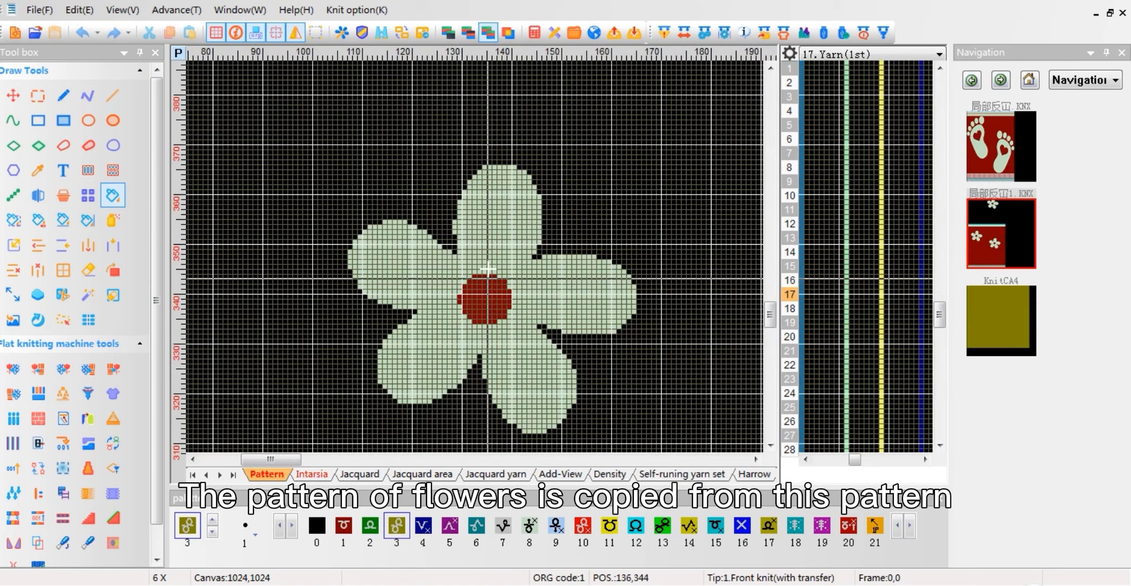
left_click_drag(344, 163, 639, 418)
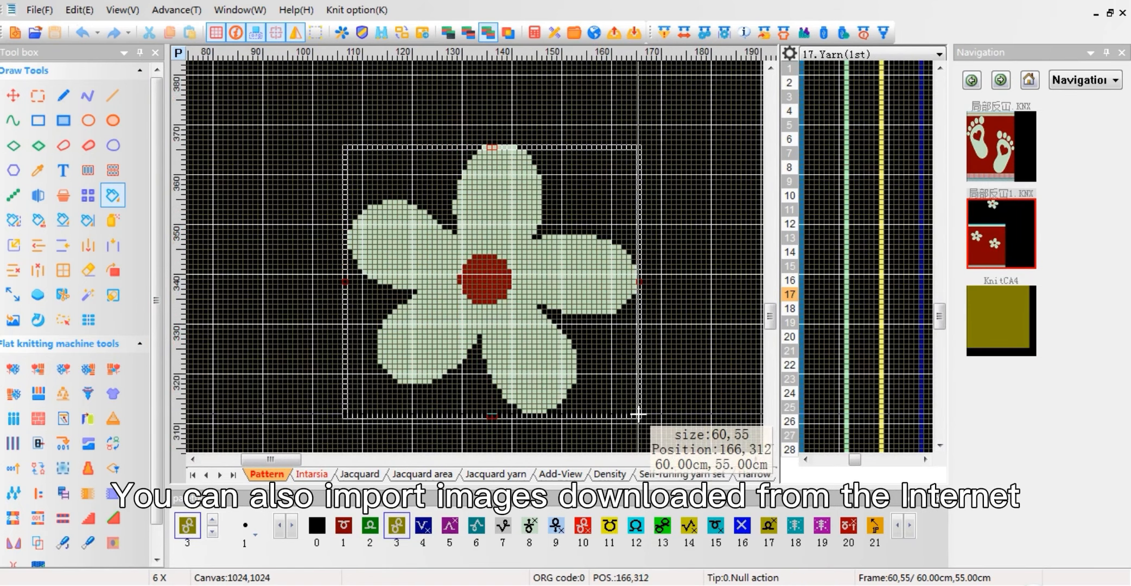
right_click(529, 233)
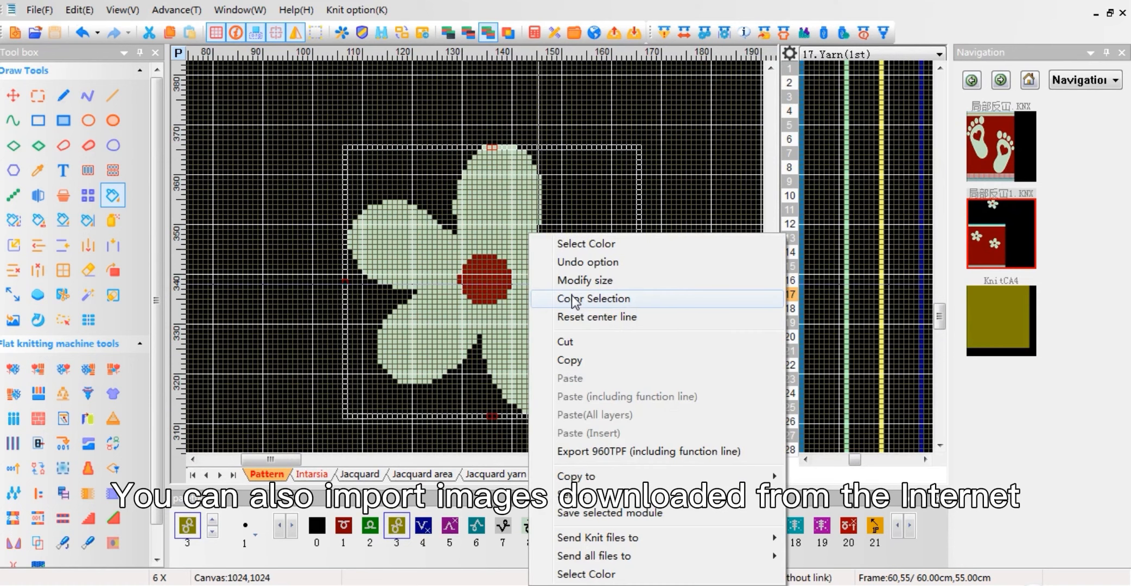
left_click(584, 348)
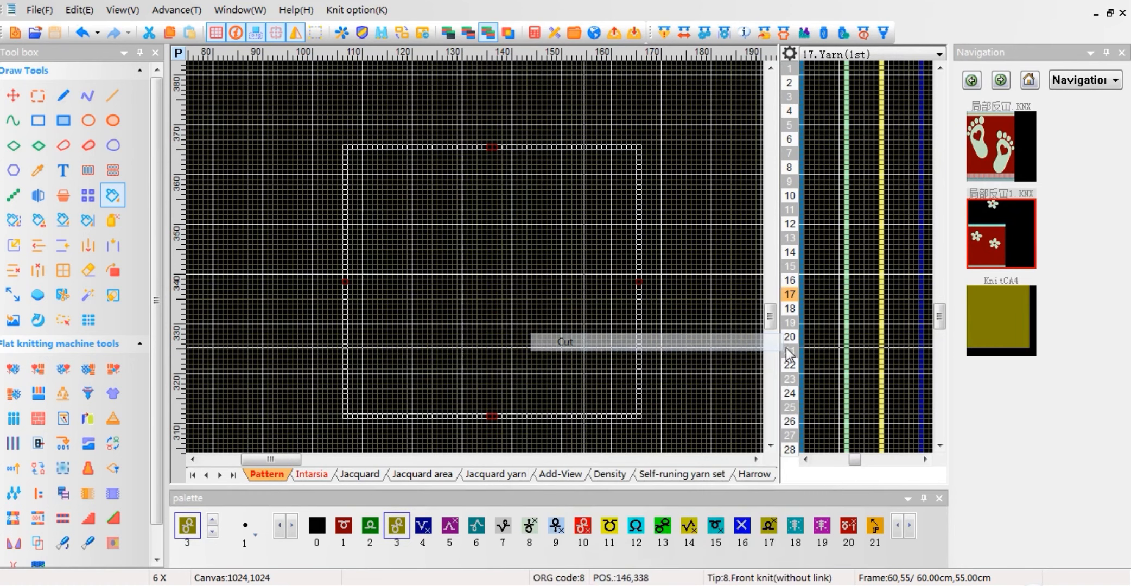
left_click(1009, 330)
right_click(408, 238)
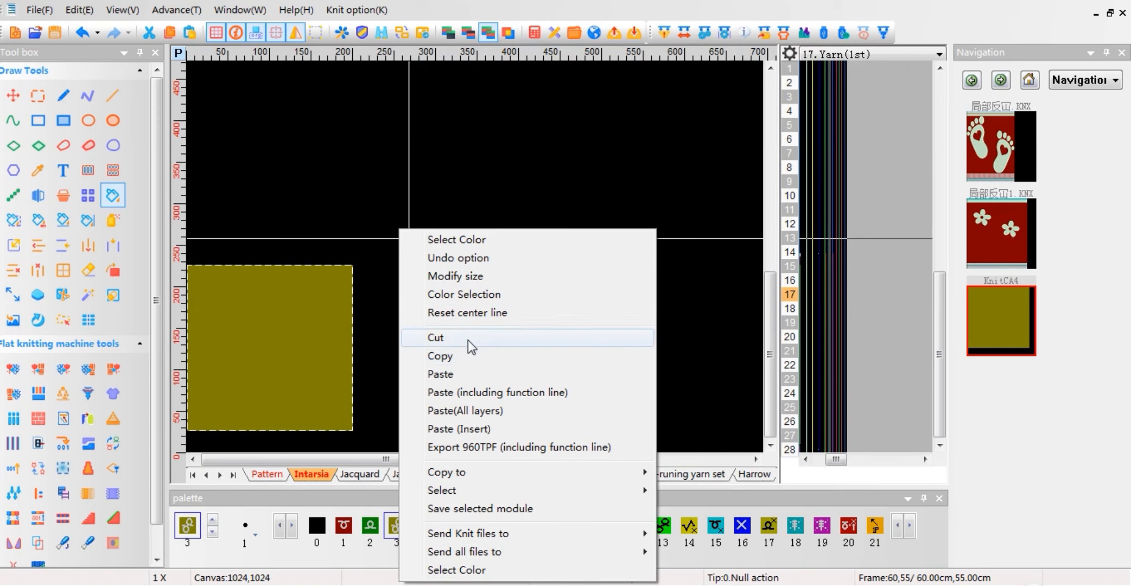
left_click(467, 374)
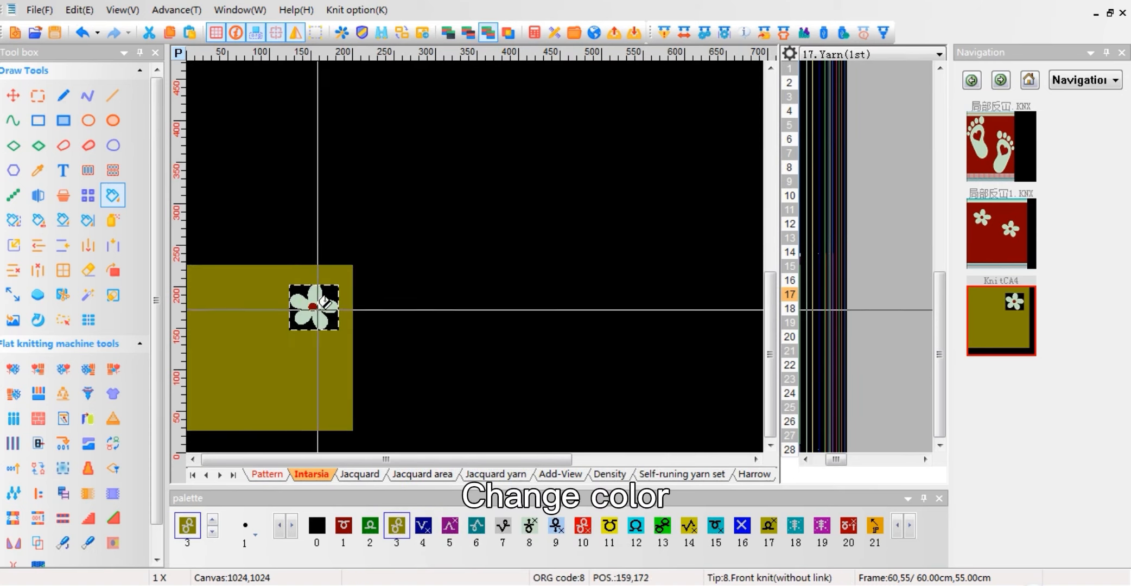
Step: Replace colors 0 and 1 with 3 and color 8 with 5 in the pasted flower, and clear the selection
key("ctrl+r")
left_click(801, 146)
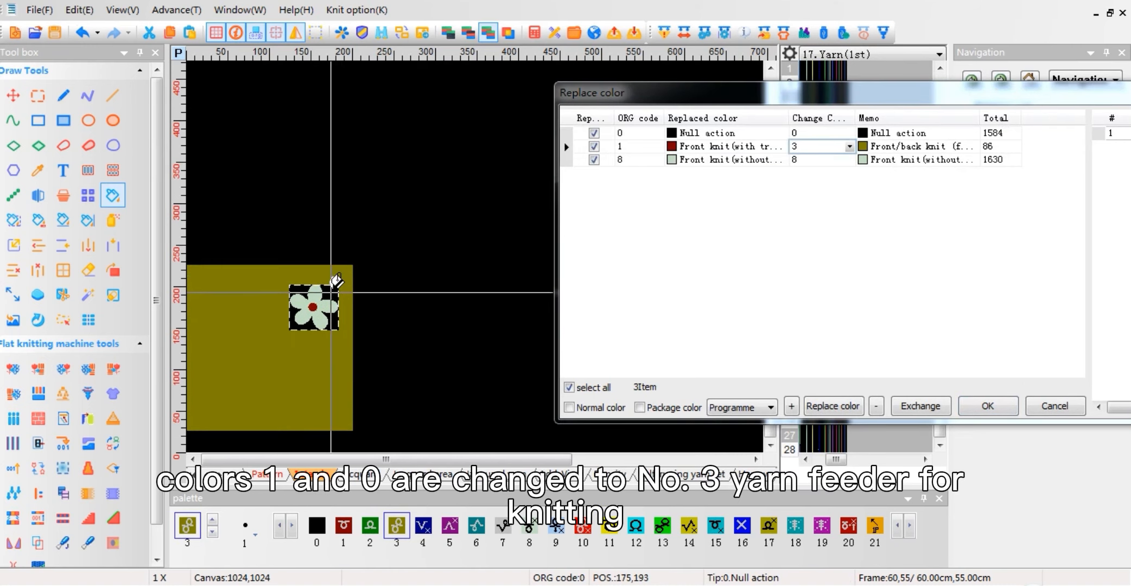
left_click(801, 133)
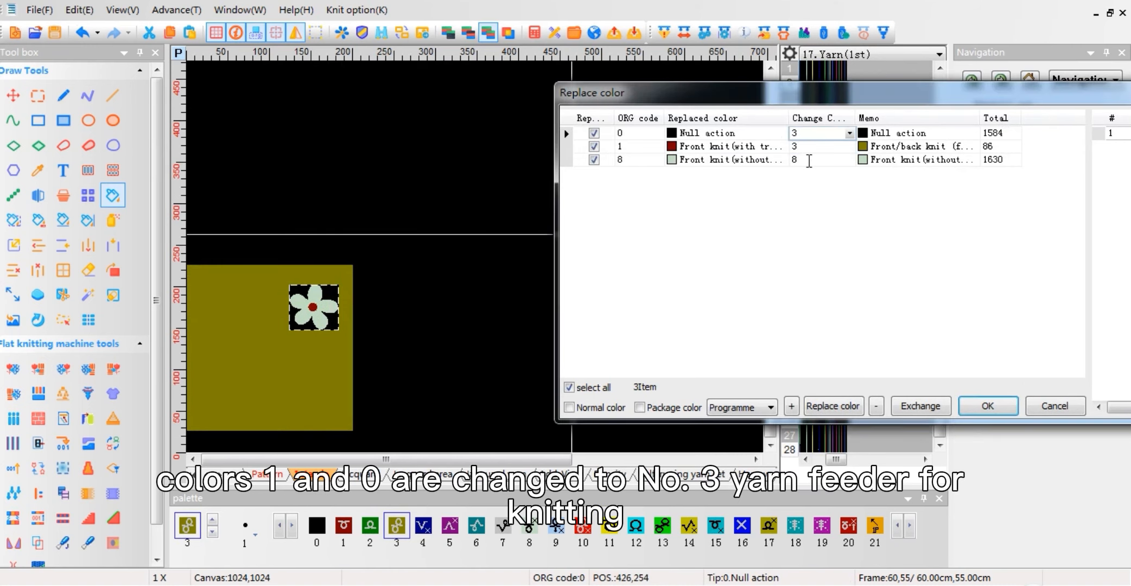
left_click(808, 160)
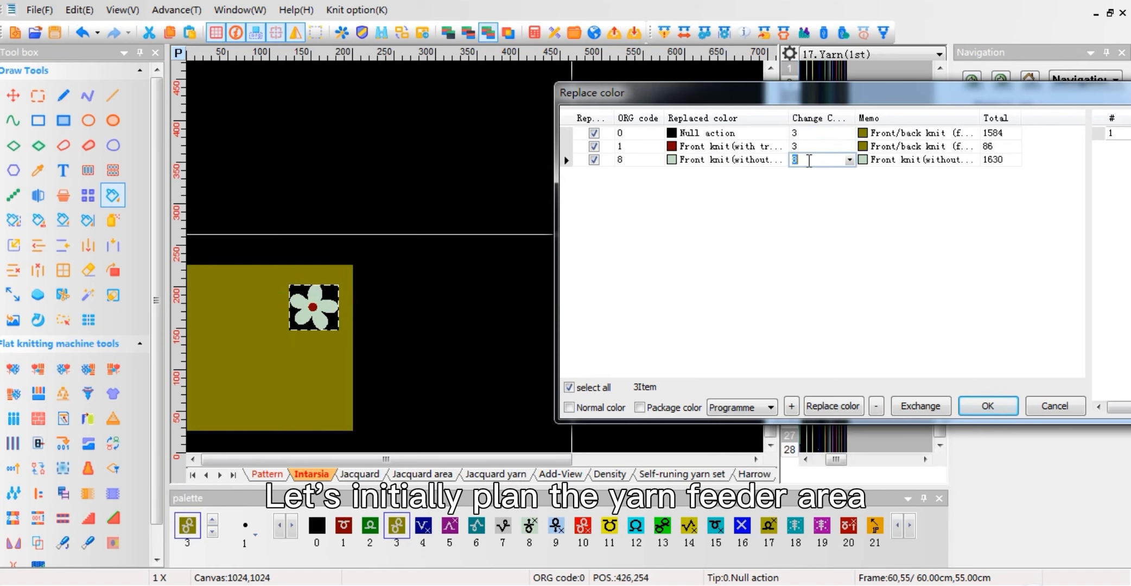
left_click(987, 406)
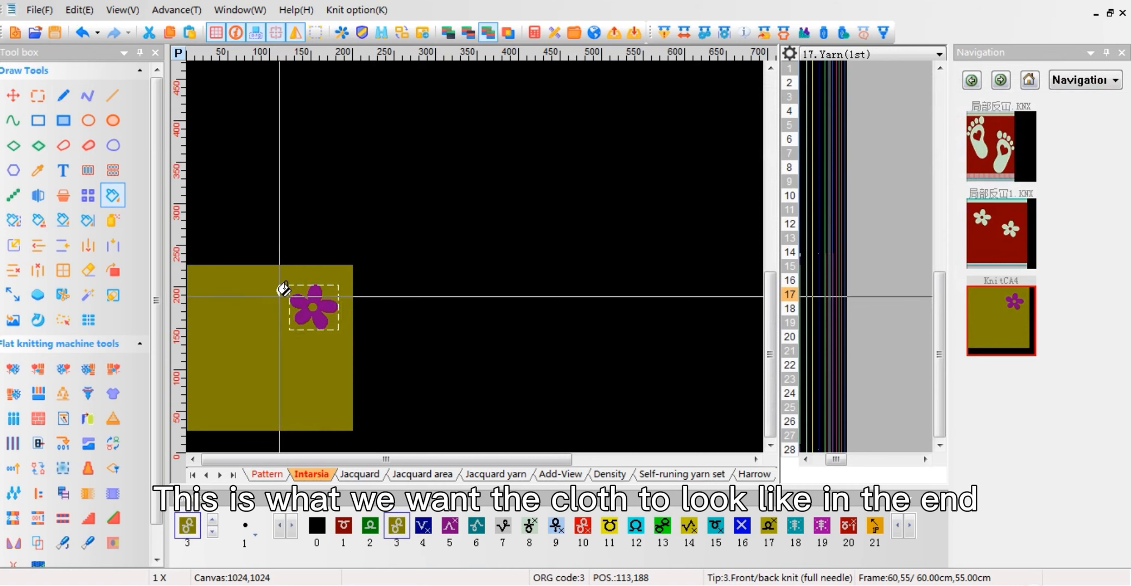
key("Escape")
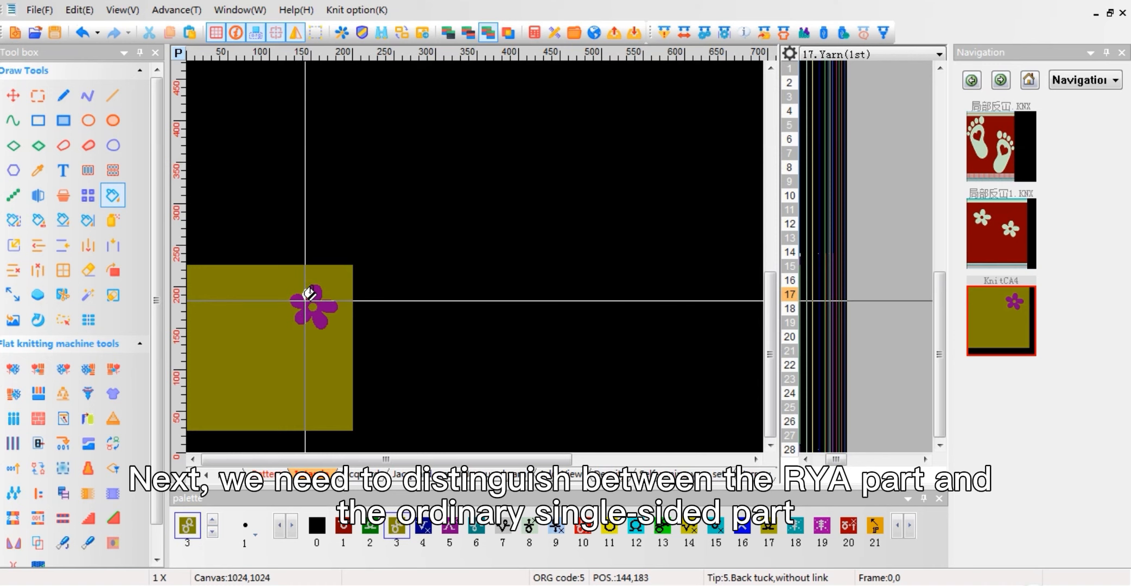
Step: Examine the flower's center, petals and outline against the surrounding color 3 background on the Intarsia layer
scroll(312, 294, "up", 3)
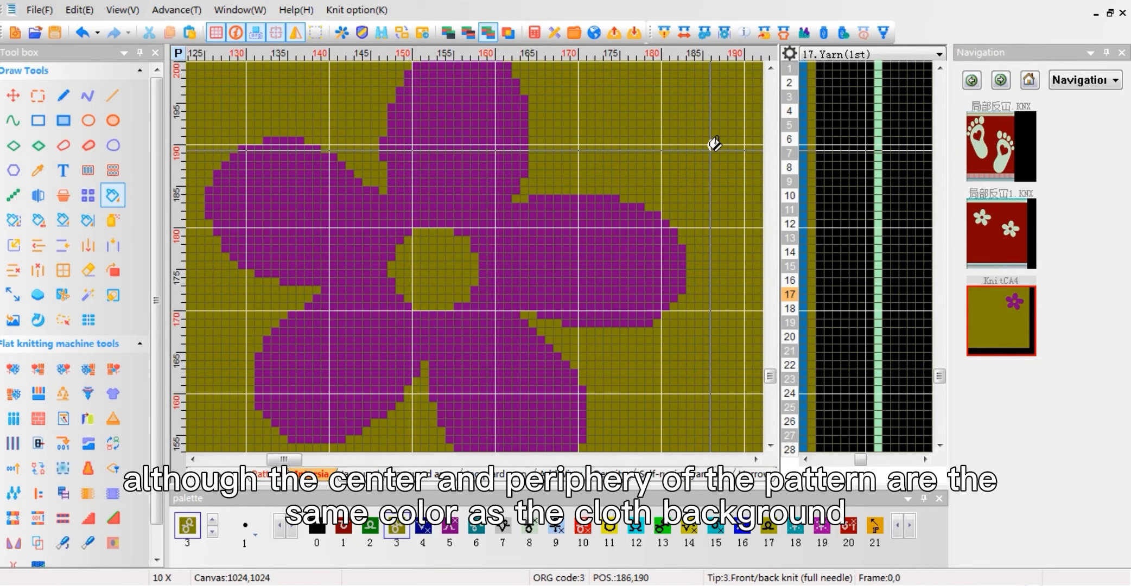
left_click_drag(709, 142, 517, 178)
left_click_drag(463, 275, 693, 244)
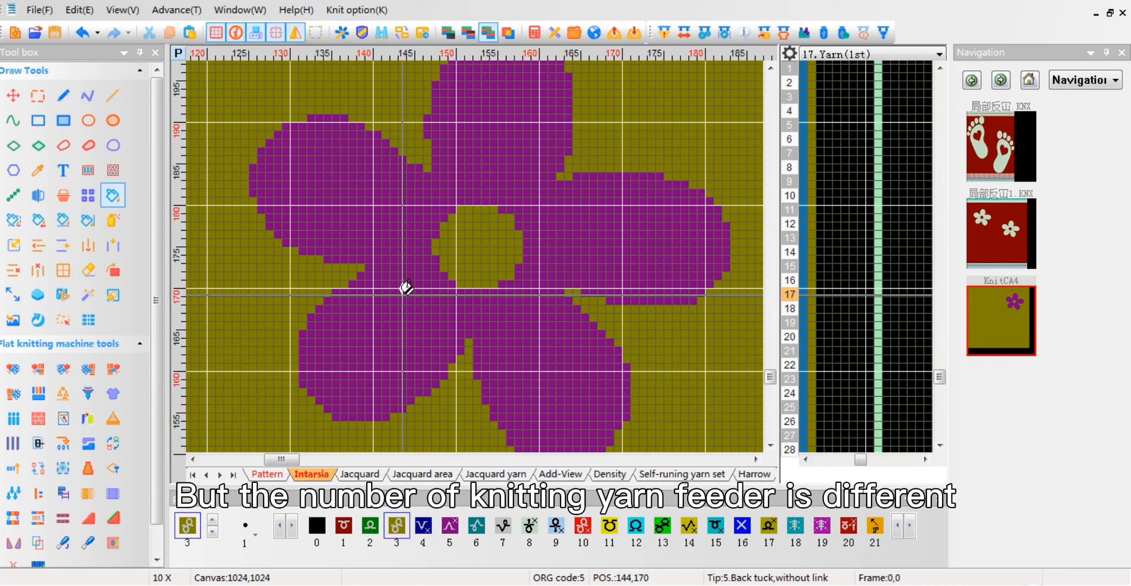
mouse_move(406, 288)
scroll(451, 272, "down", 3)
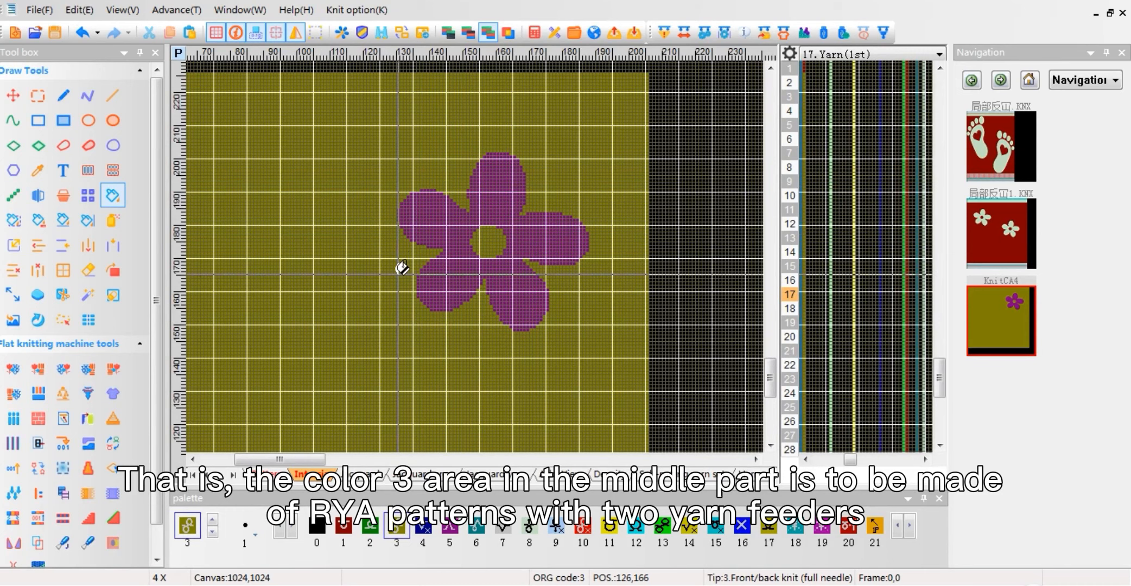
mouse_move(411, 269)
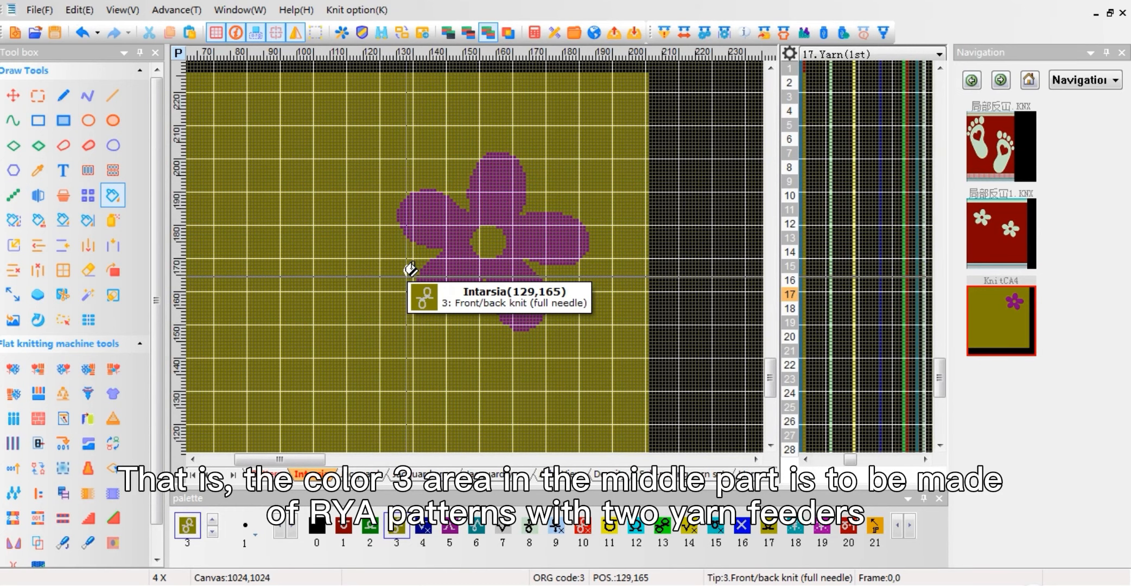
left_click_drag(480, 277, 435, 294)
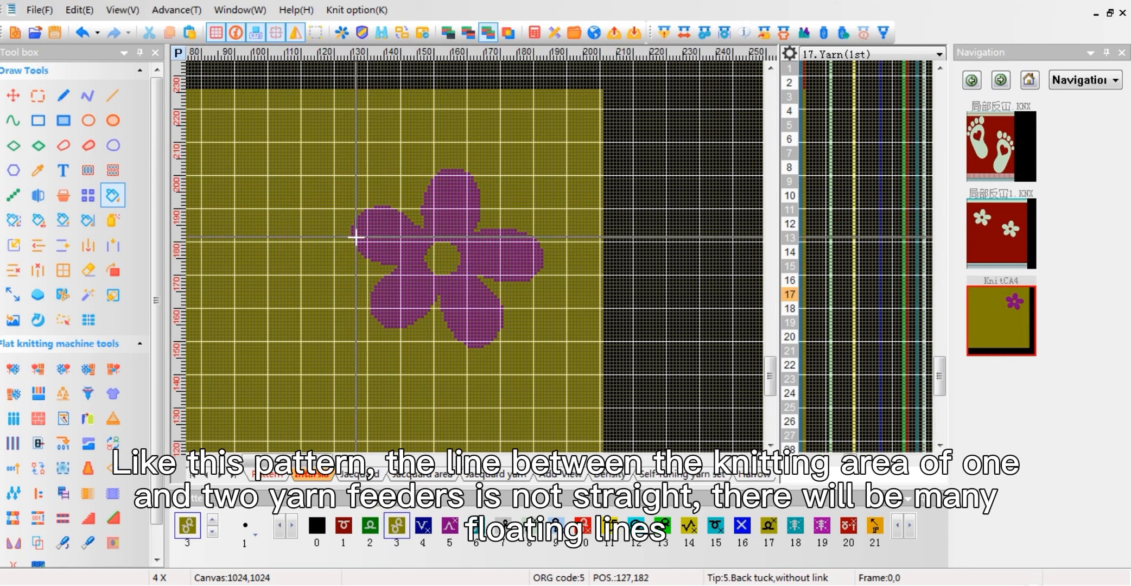
Step: Select the 59 × 55 flower area on the Intarsia layer and replace its color 3 with 13
left_click_drag(349, 170, 542, 349)
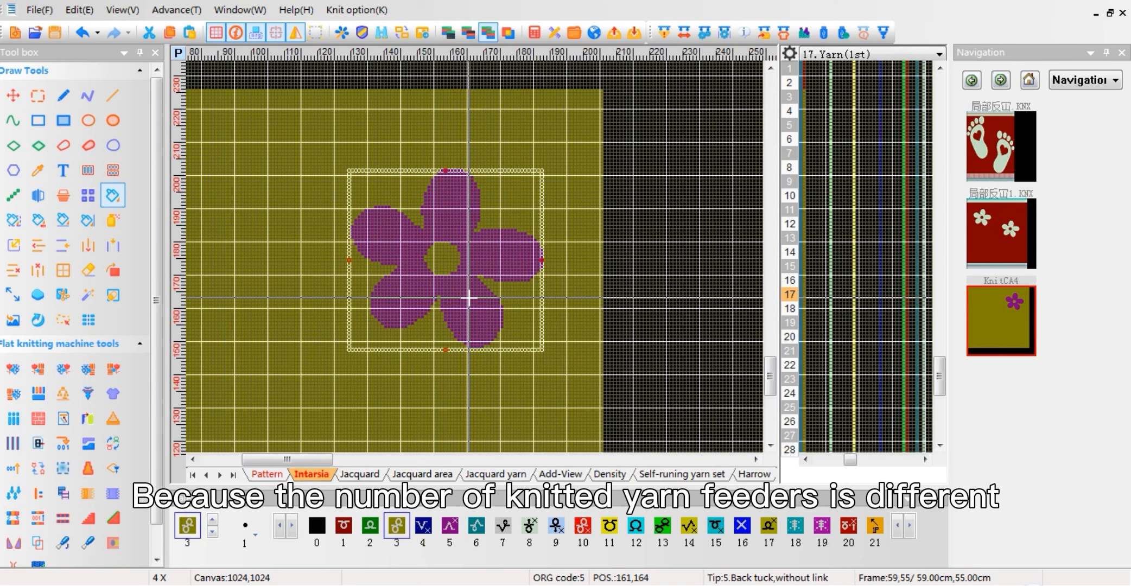
left_click(491, 270)
left_click(802, 133)
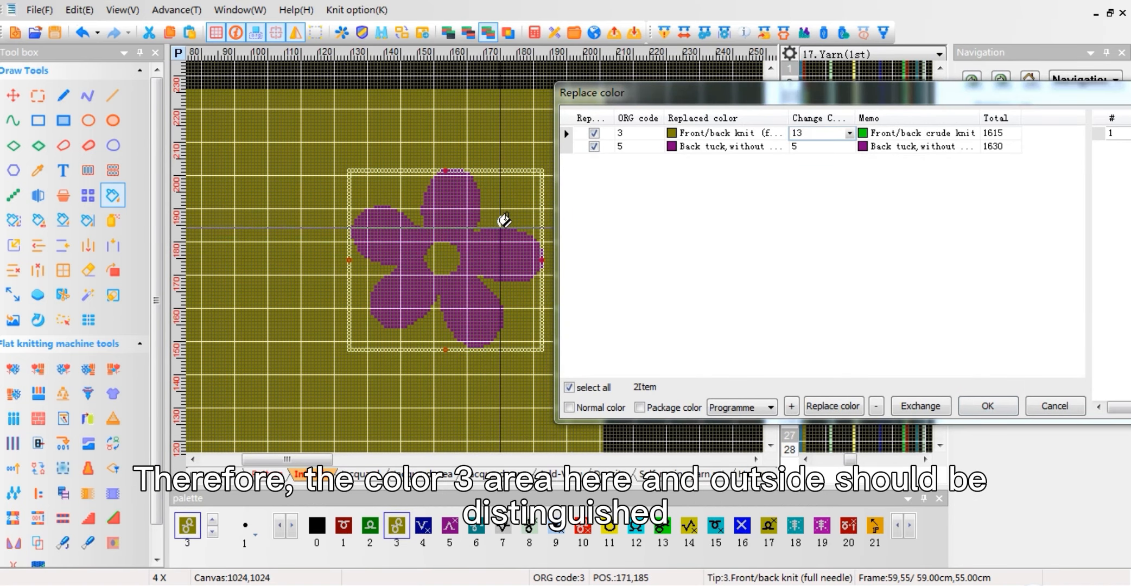
left_click(985, 408)
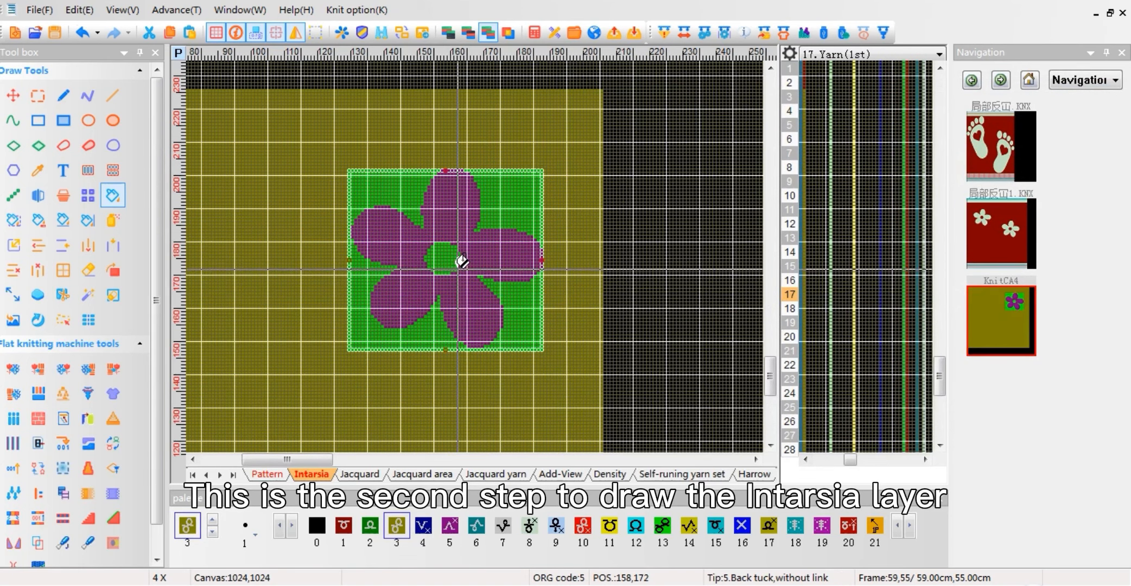
Step: Set the knitting form on function line 216 to Intrasia with Normal Yarn for all color 3 body rows
scroll(462, 277, "down", 3)
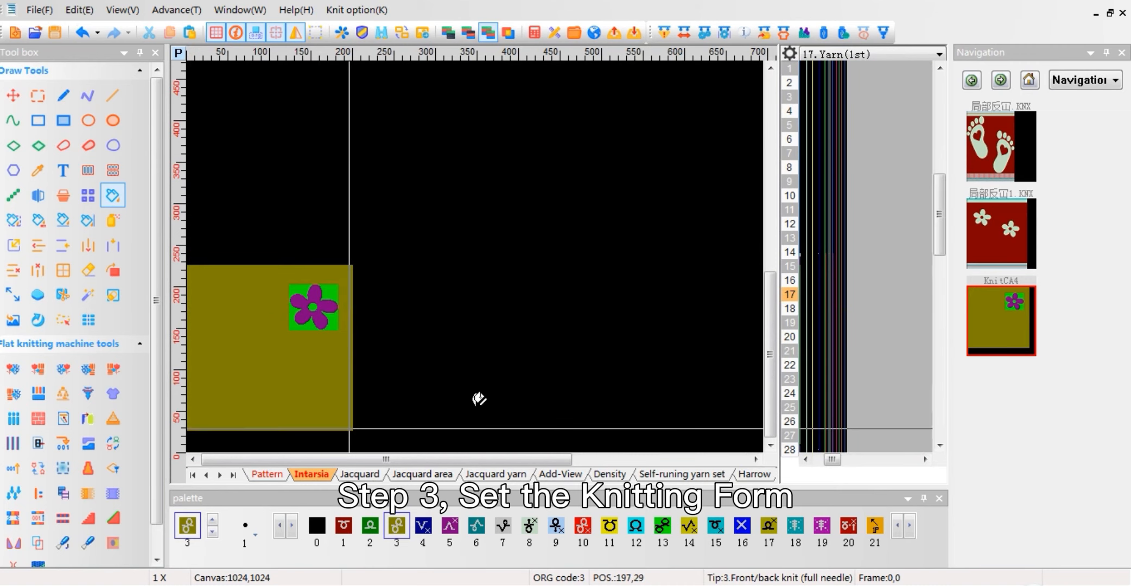
scroll(477, 397, "up", 5)
key("Up")
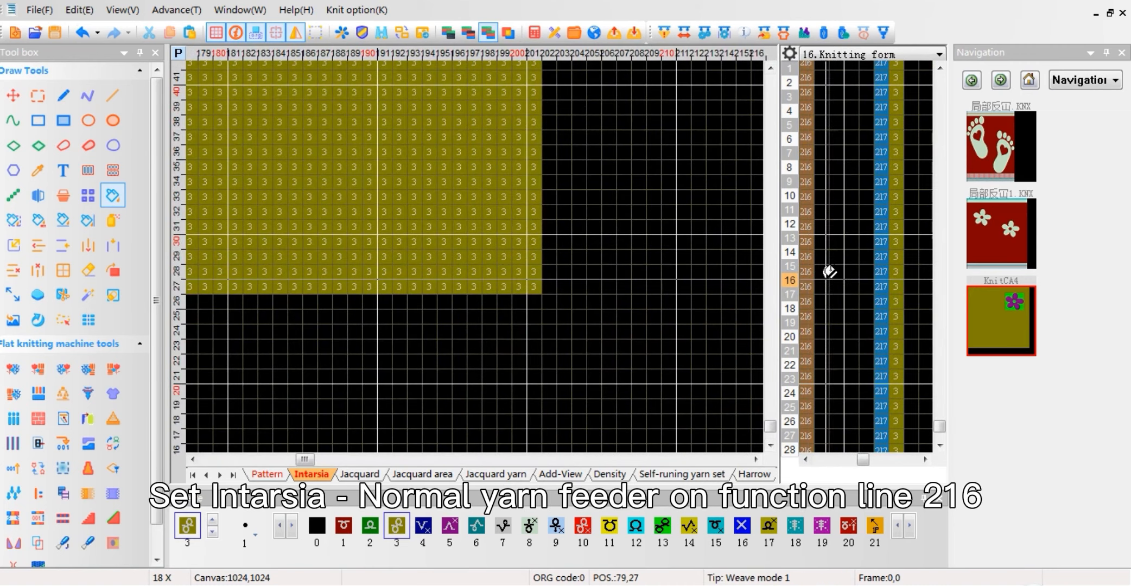
right_click(824, 266)
mouse_move(854, 248)
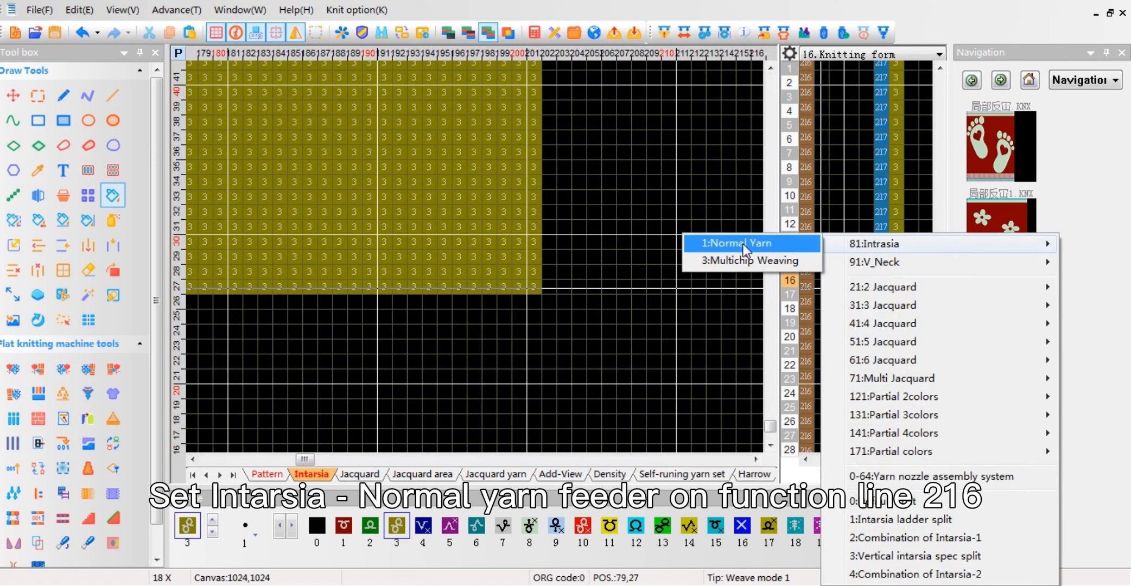
left_click(743, 243)
left_click(853, 286)
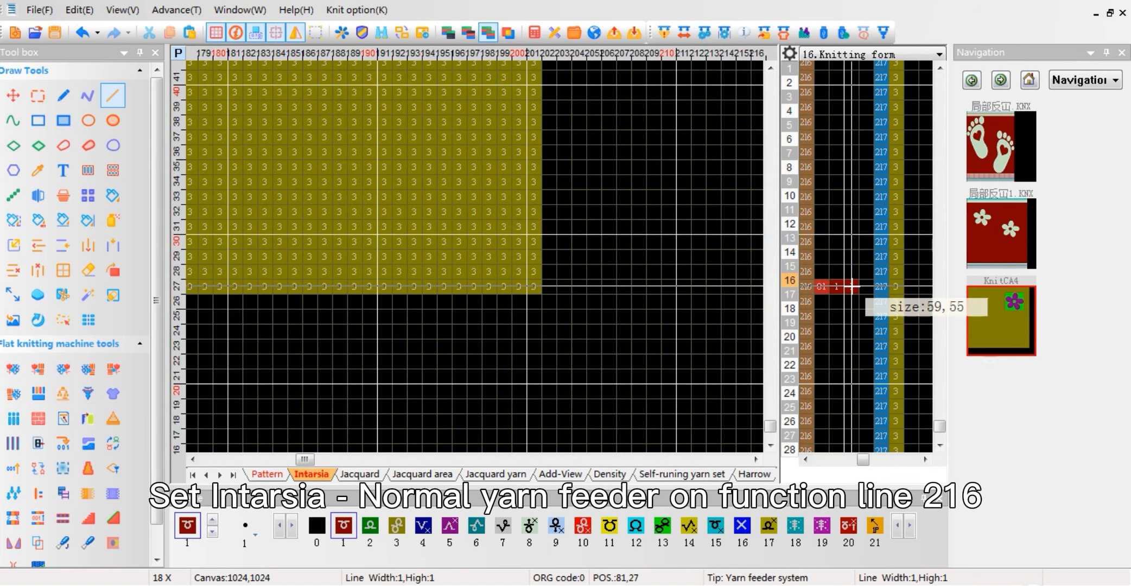
left_click_drag(853, 290, 853, 327)
scroll(473, 254, "down", 3)
scroll(329, 298, "down", 2)
scroll(475, 255, "up", 5)
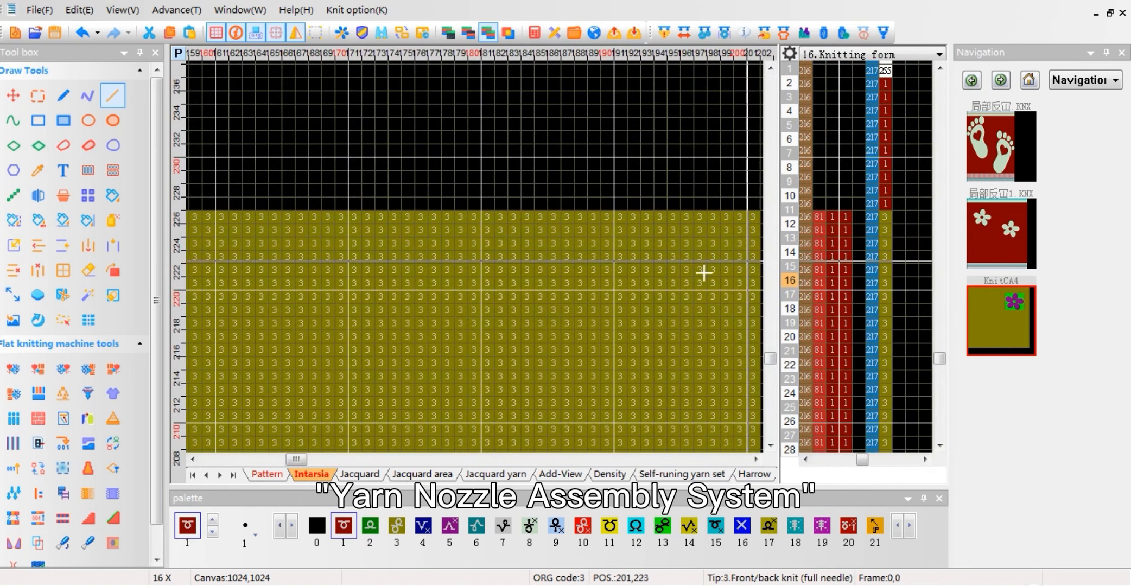
Step: Open the yarn feeder group settings and fill the first page automatically with the colors used
scroll(475, 255, "down", 3)
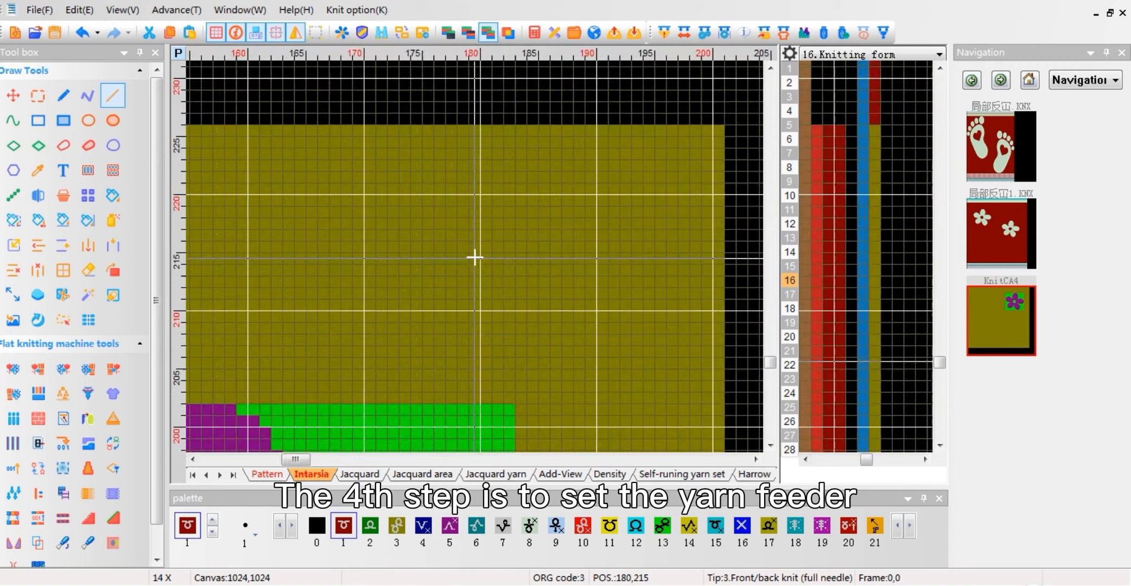
left_click(705, 32)
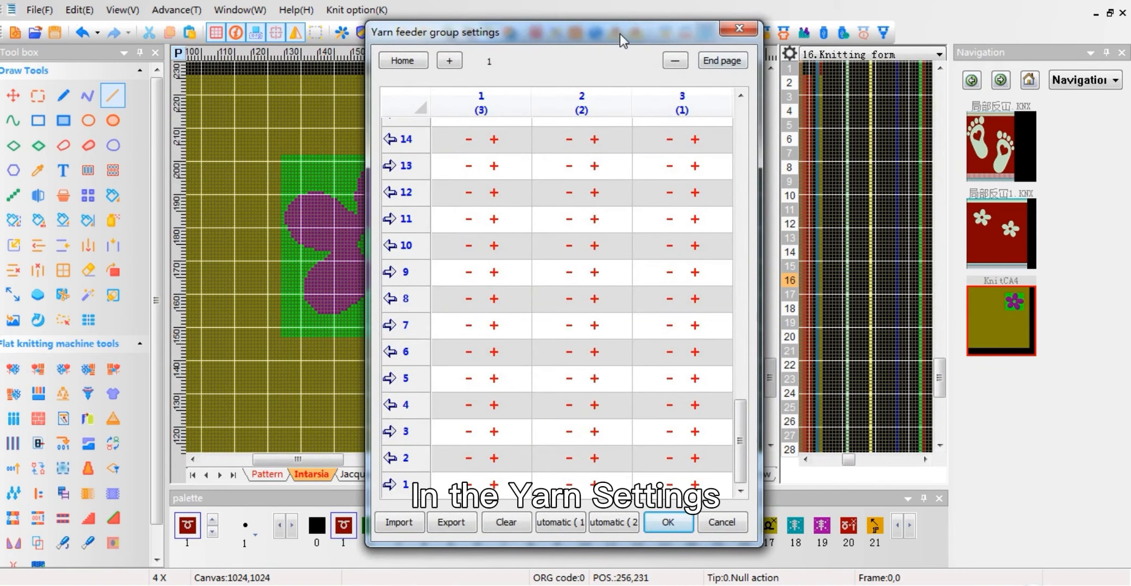
left_click_drag(620, 34, 828, 30)
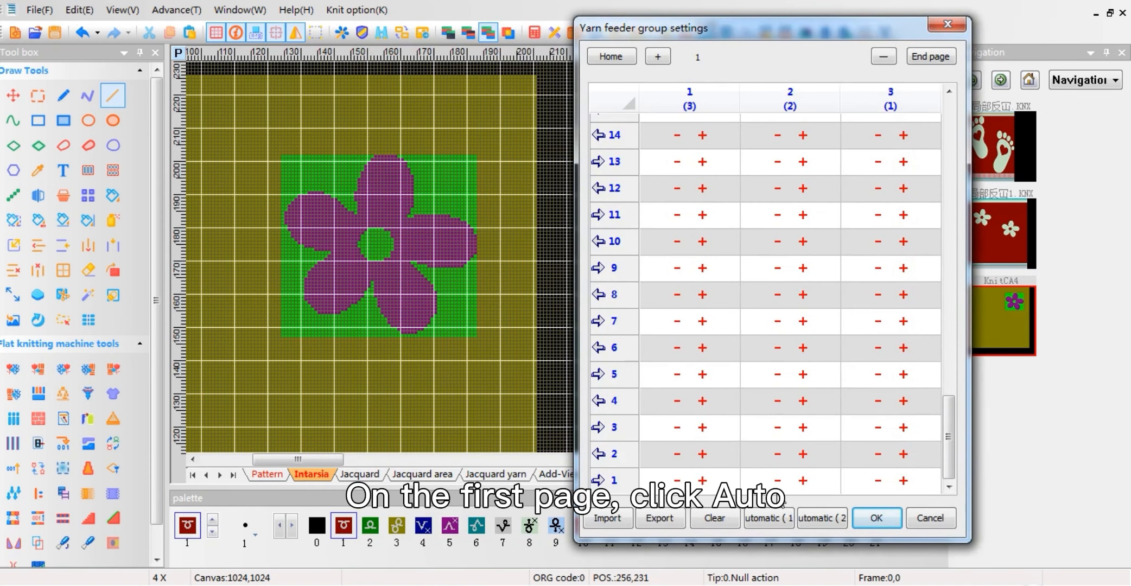
left_click(782, 519)
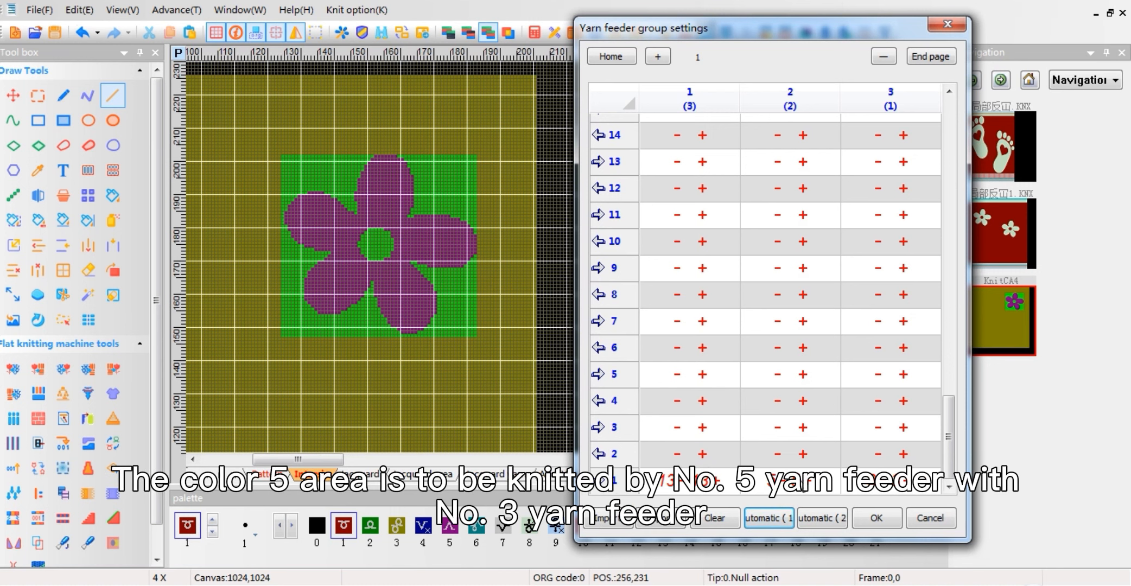
Step: Assign yarn feeders 5 and 3 to the color 5 area and feeders 3 and 5 to the color 13 area
left_click(822, 488)
left_click(883, 440)
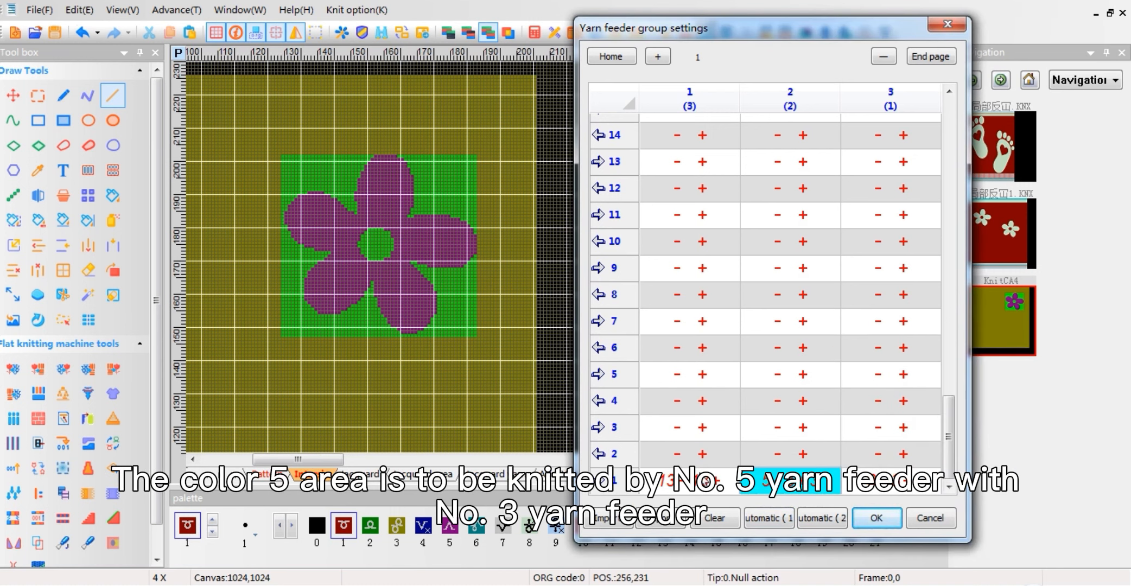
left_click(706, 483)
left_click(741, 435)
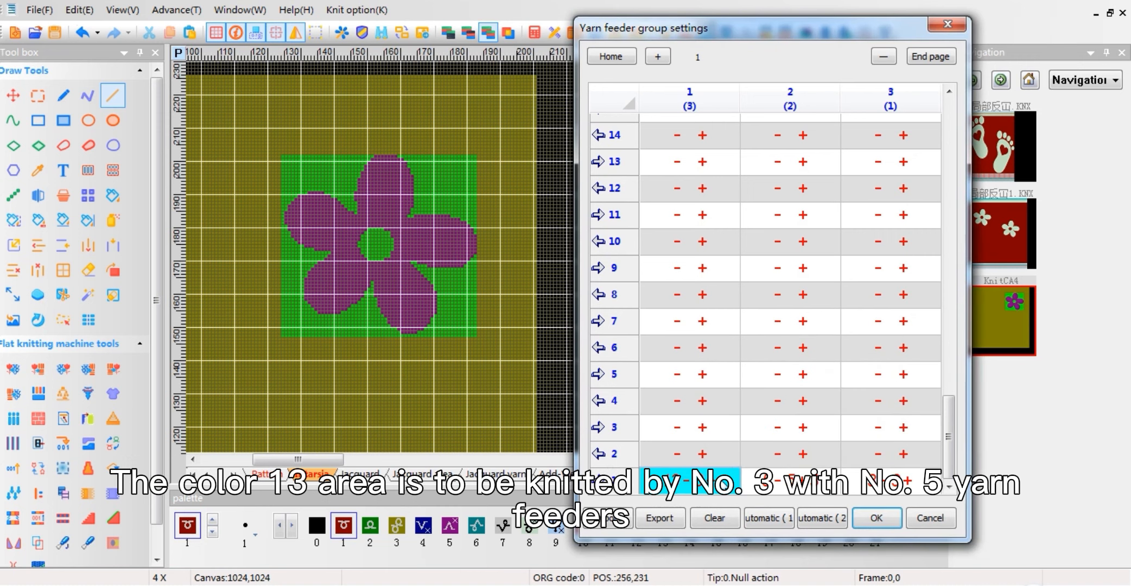
left_click(723, 481)
left_click(831, 443)
left_click(875, 516)
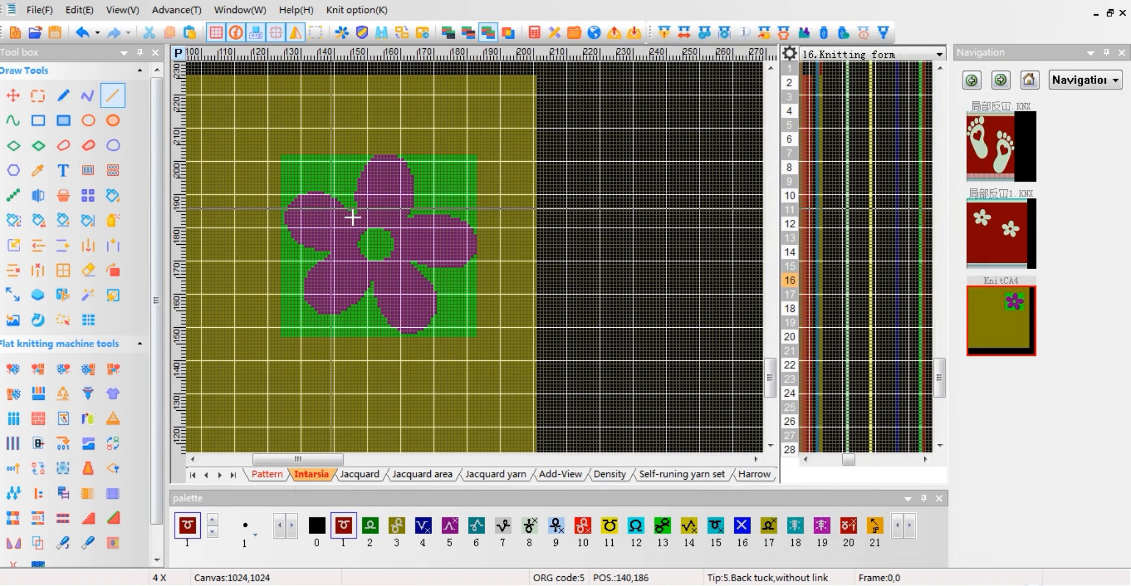
Step: Save the pattern as KnitCA4 on the desktop and compile it for machine type ADF-S3-16
scroll(375, 247, "down", 3)
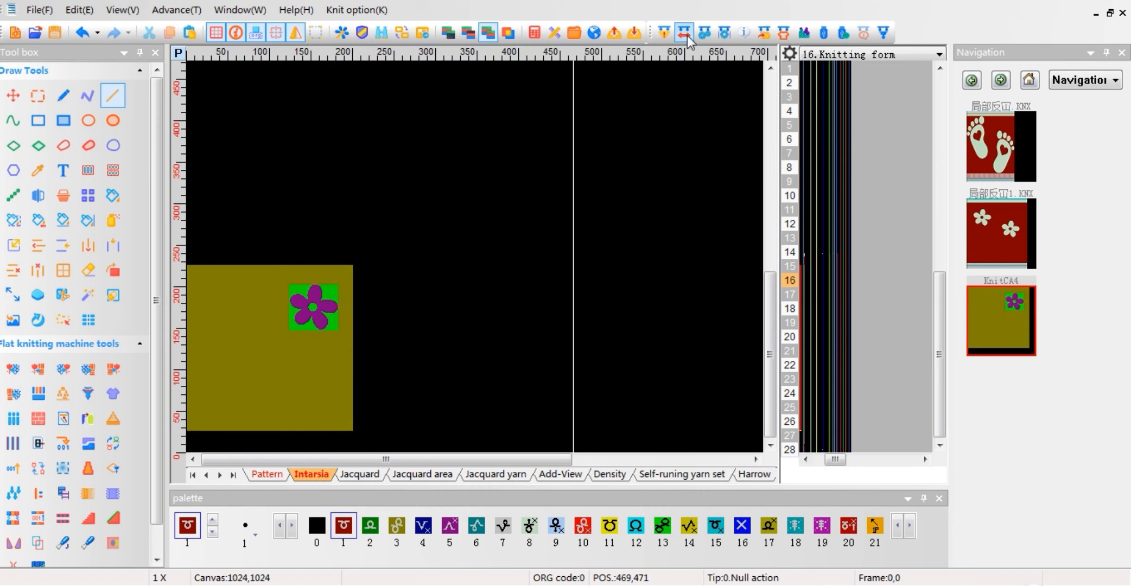
left_click(664, 32)
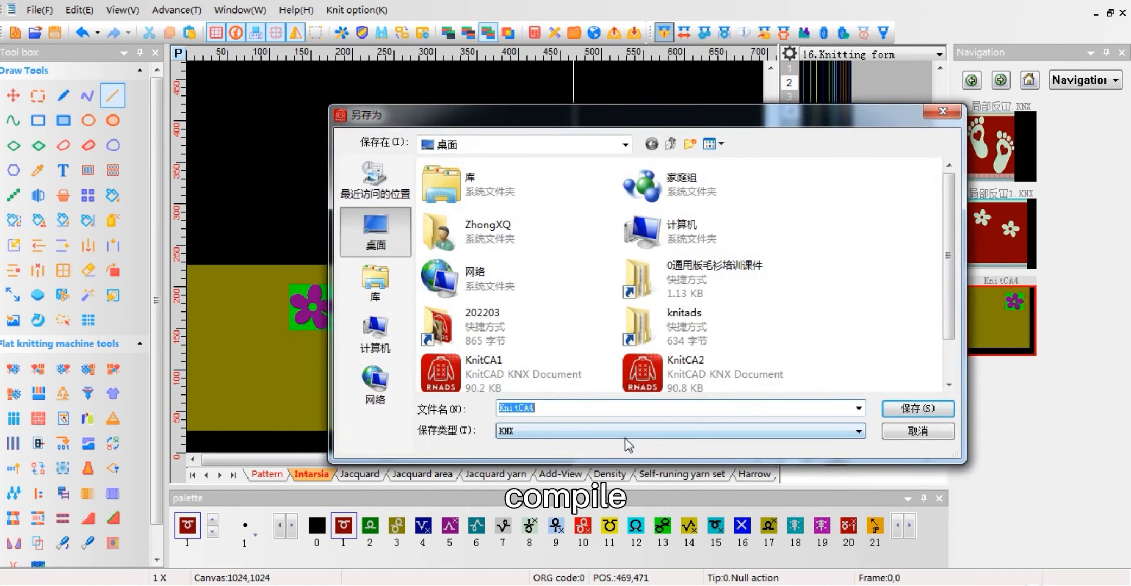
key("Return")
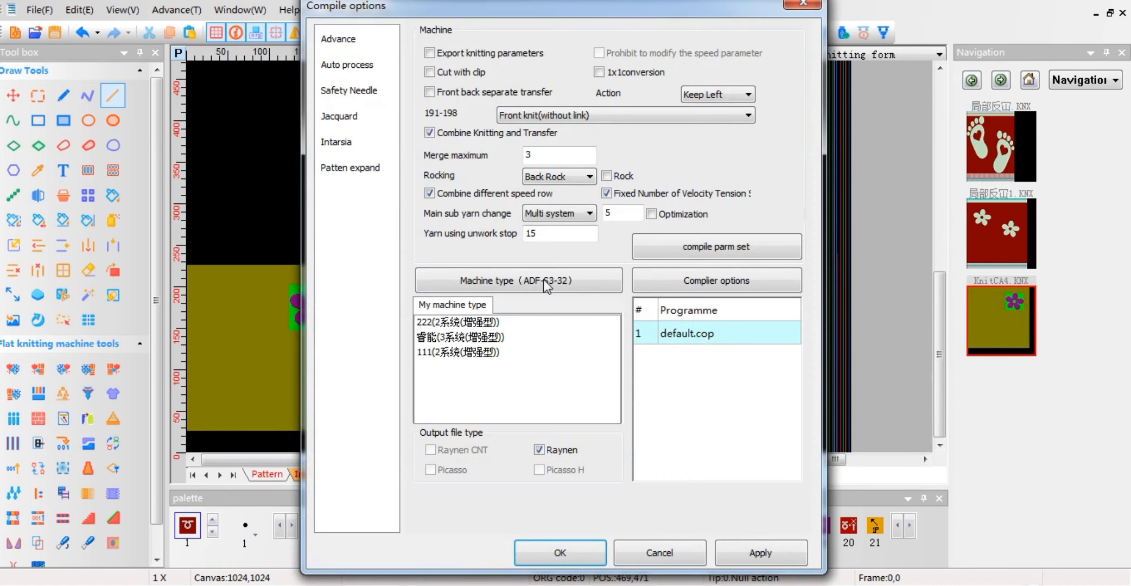
left_click(509, 278)
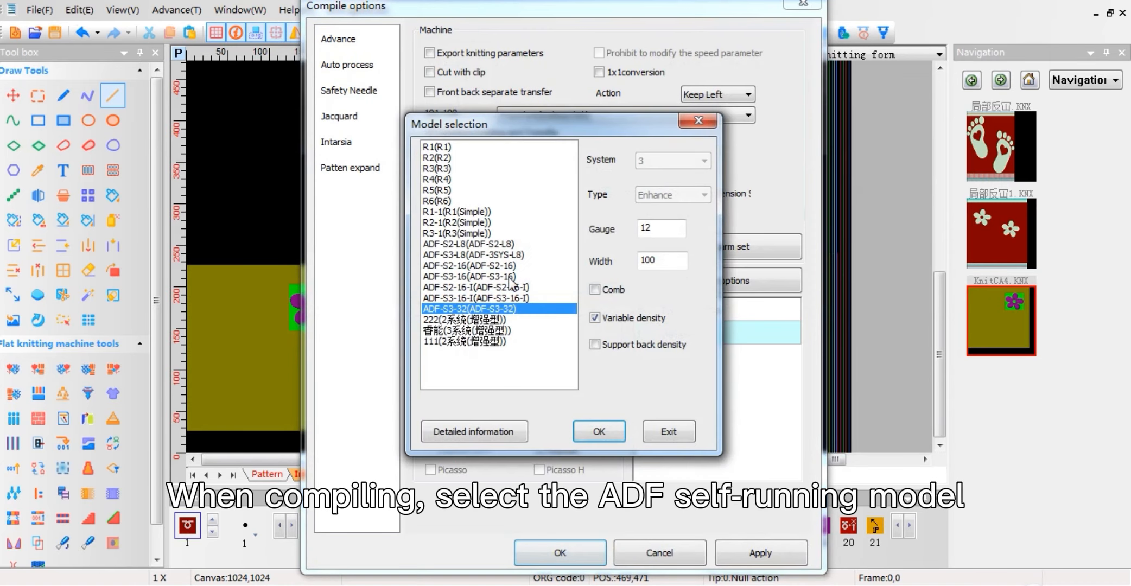
left_click(460, 277)
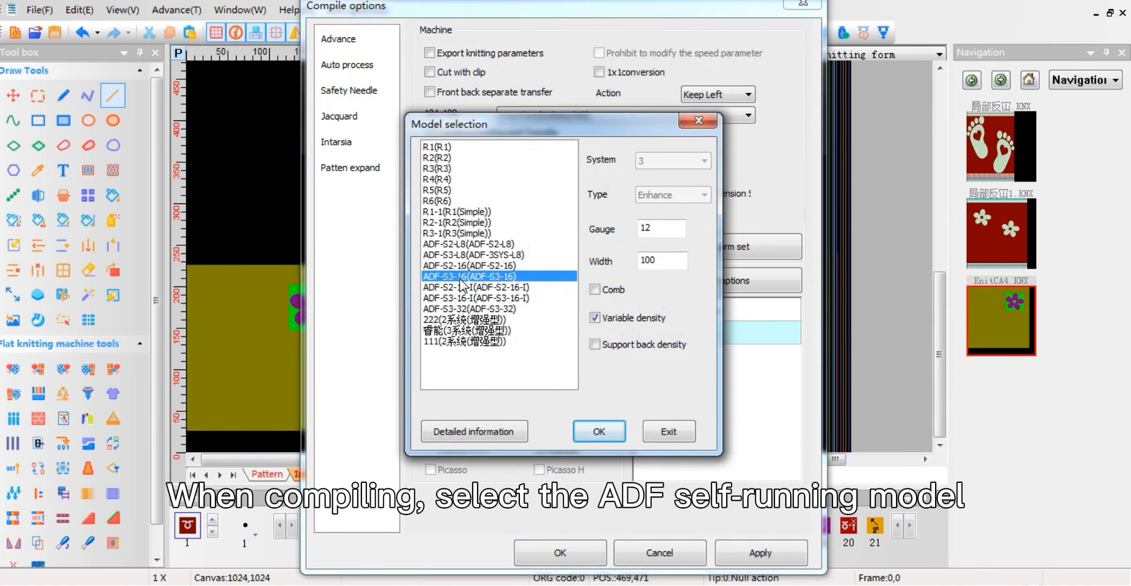
left_click(618, 431)
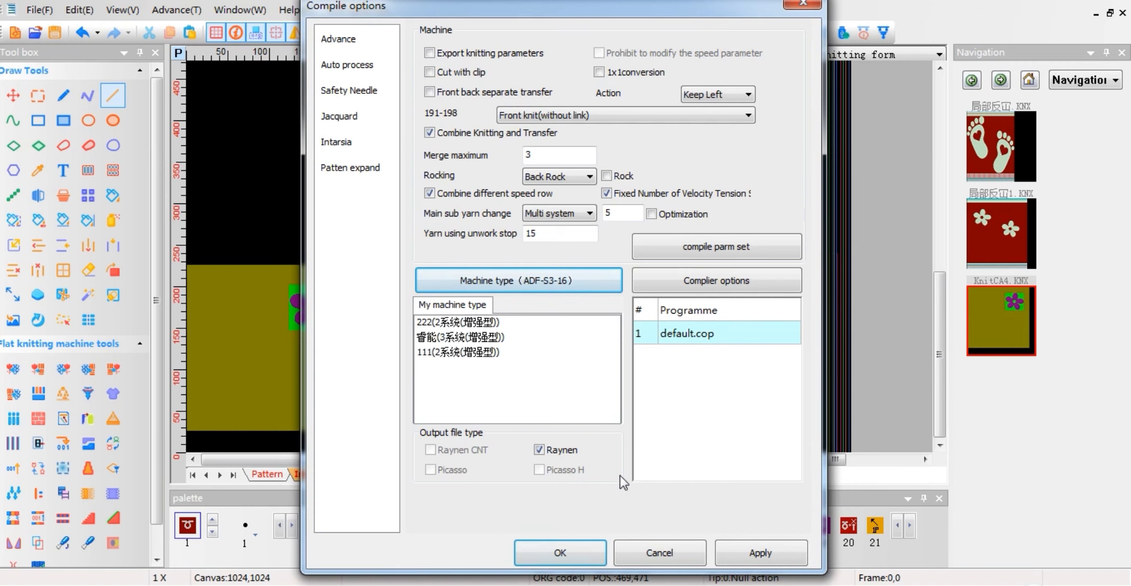
left_click(575, 550)
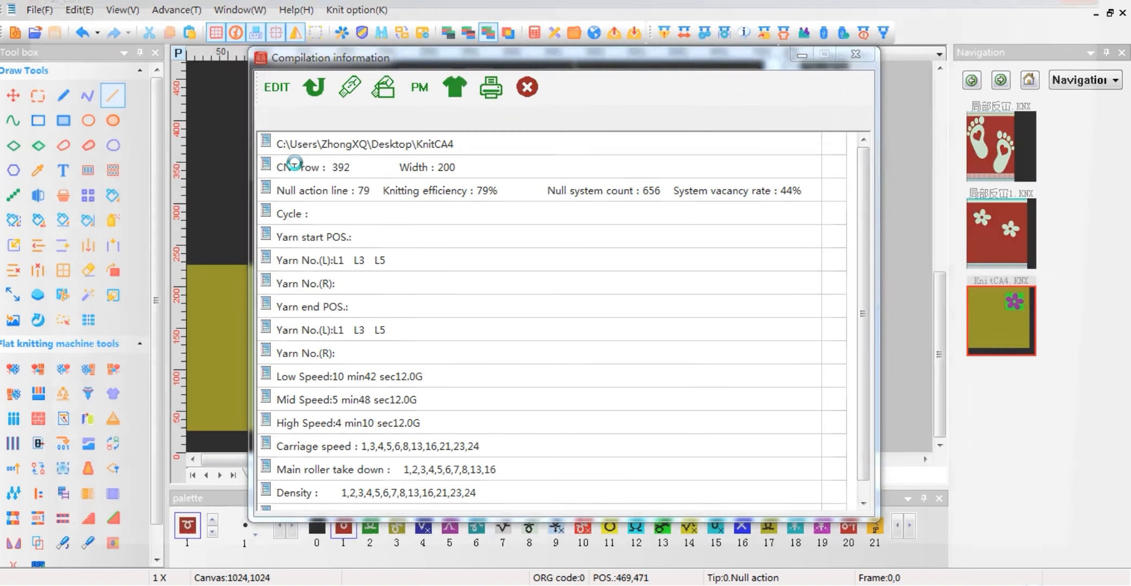
Step: Examine the yarn feeder order in the compiled rows of the flower area, and close the compilation information
left_click(270, 97)
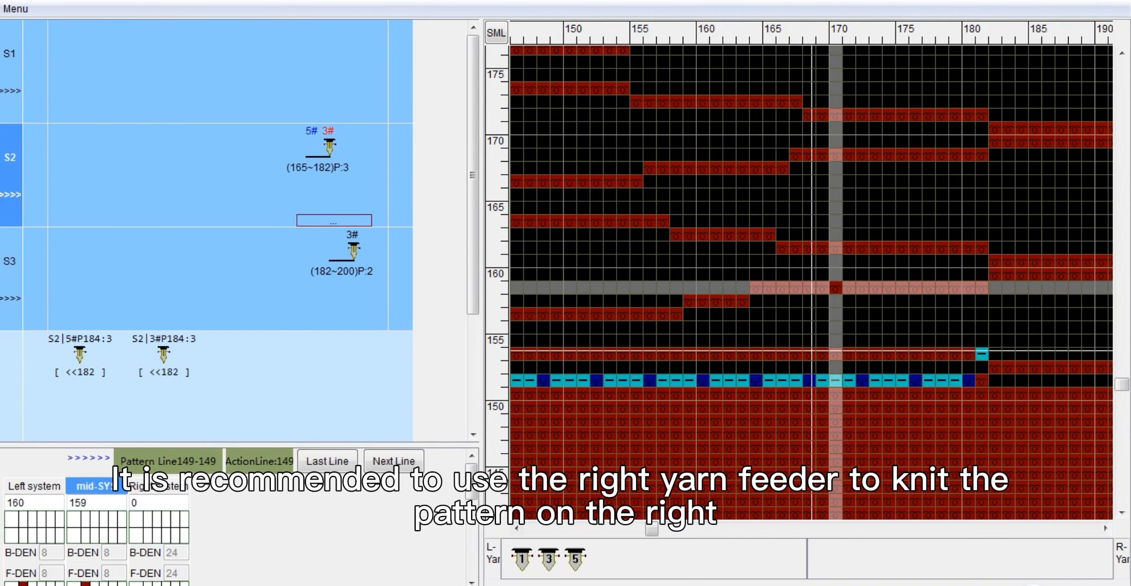
scroll(811, 351, "down", 3)
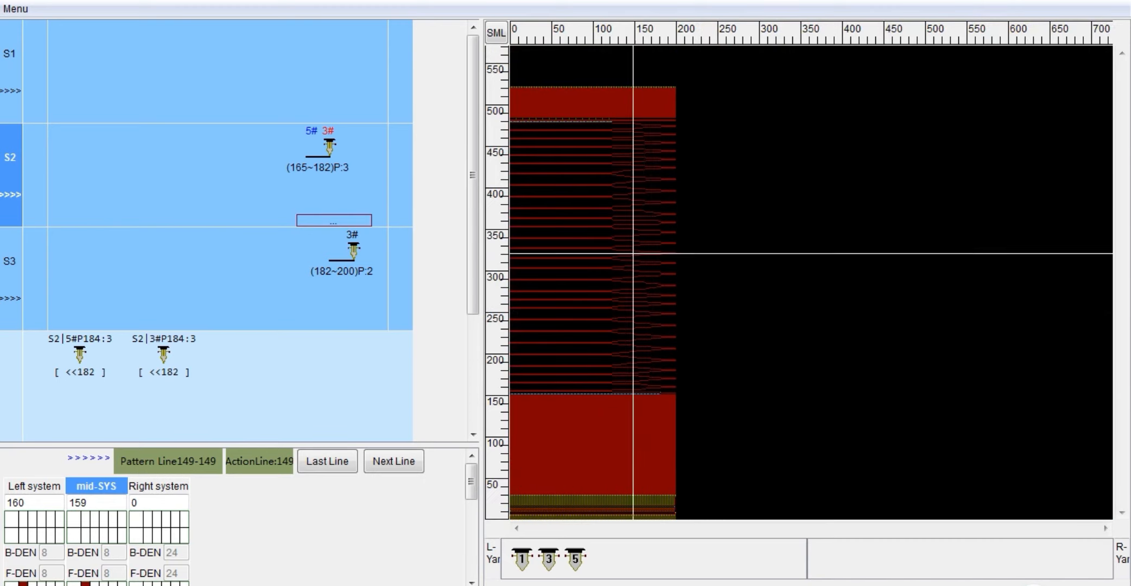
scroll(632, 247, "up", 3)
left_click(635, 194)
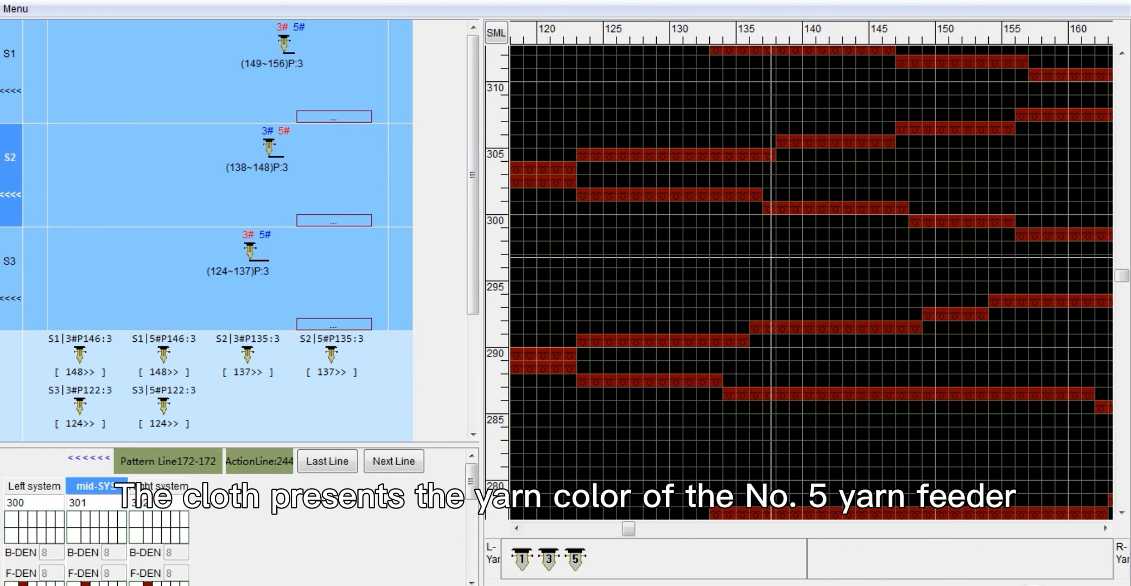
scroll(771, 257, "down", 4)
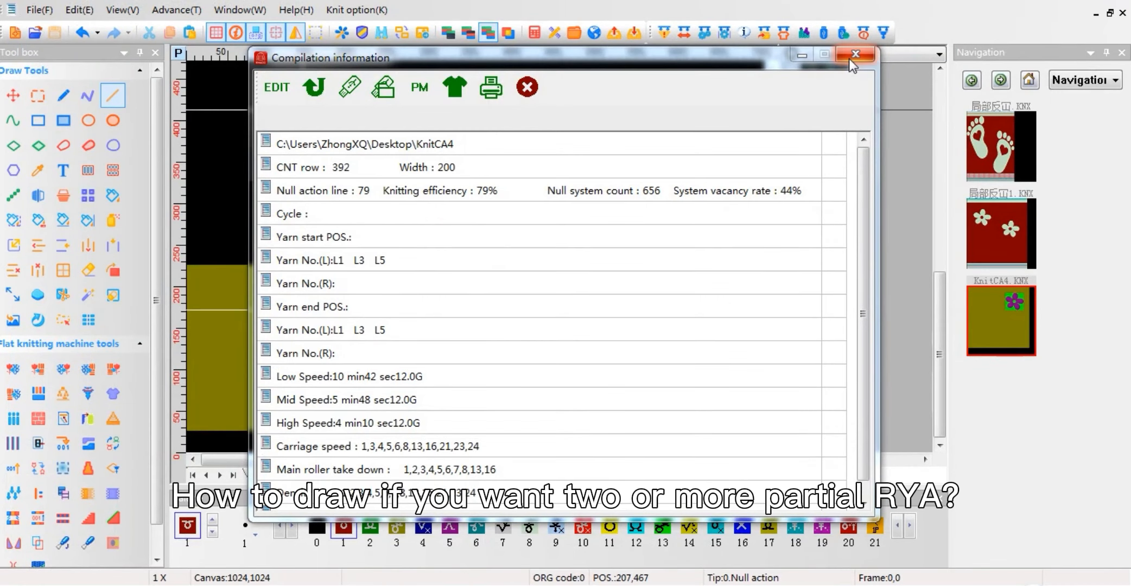
left_click(849, 58)
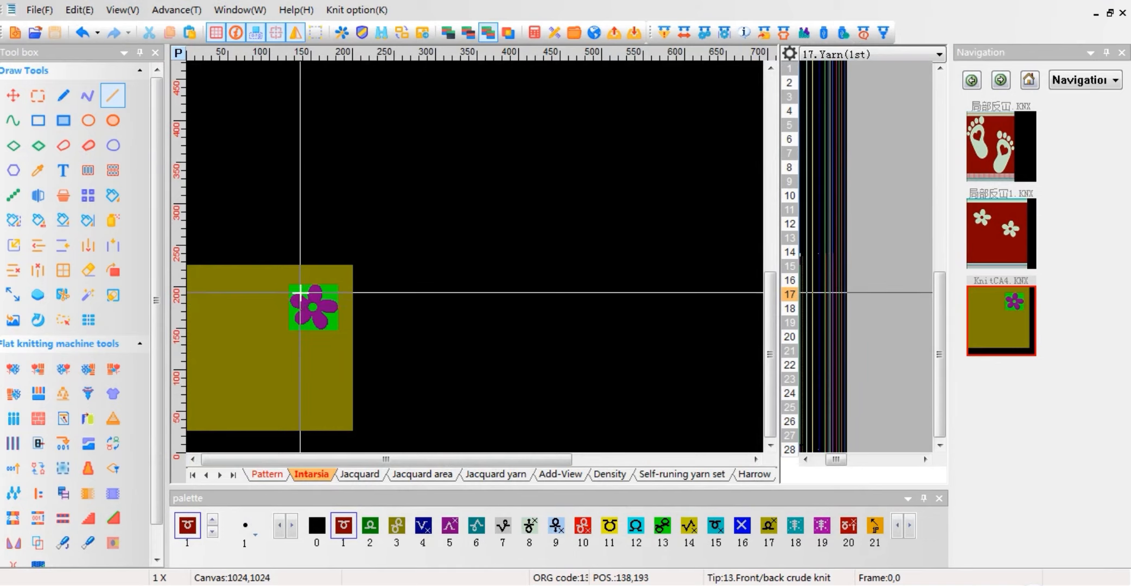
Step: Copy the 59 × 55 flower block with its background and paste it near the body's upper-left corner
scroll(300, 293, "up", 3)
scroll(561, 364, "down", 3)
left_click_drag(382, 196, 515, 310)
scroll(333, 323, "up", 3)
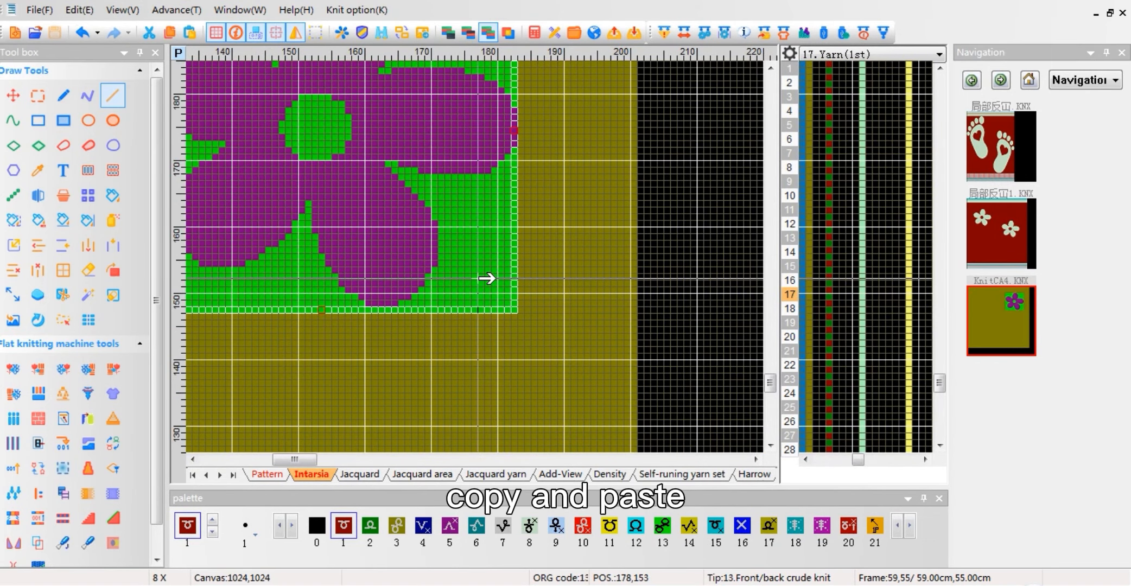
key("ctrl+c")
key("ctrl+v")
scroll(315, 328, "down", 3)
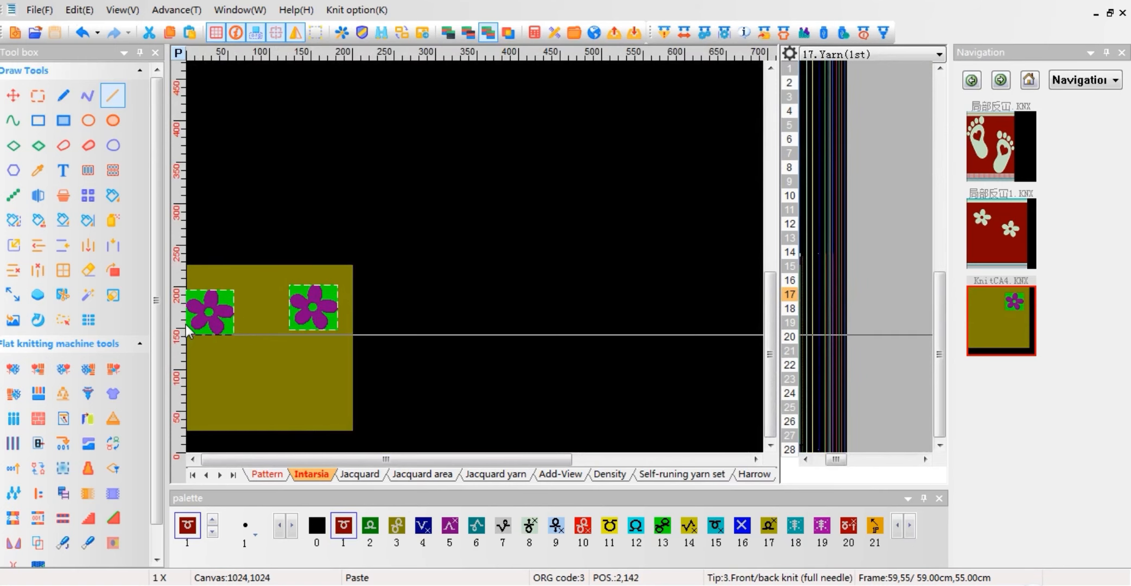
left_click(219, 285)
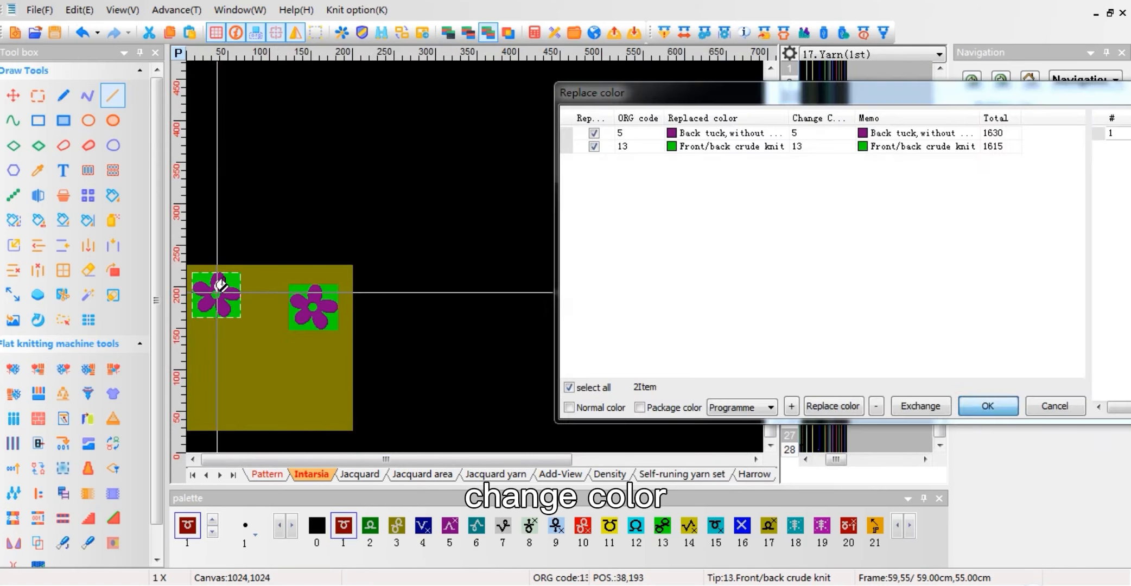
Step: Replace color 13 with 2 and color 5 with 4 in the pasted flower block
left_click(803, 147)
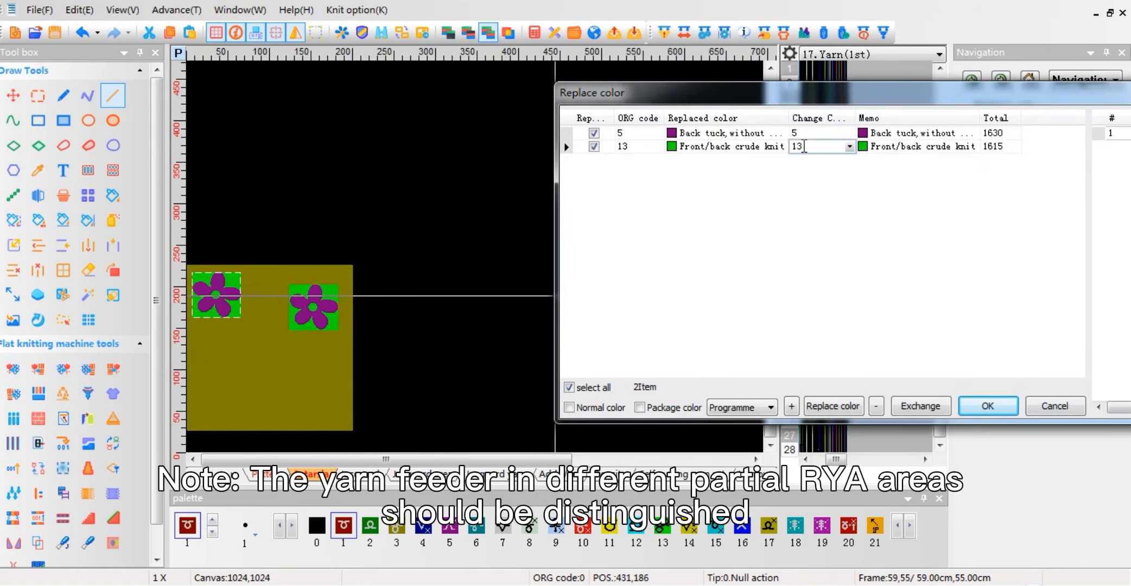
type("2")
left_click(795, 132)
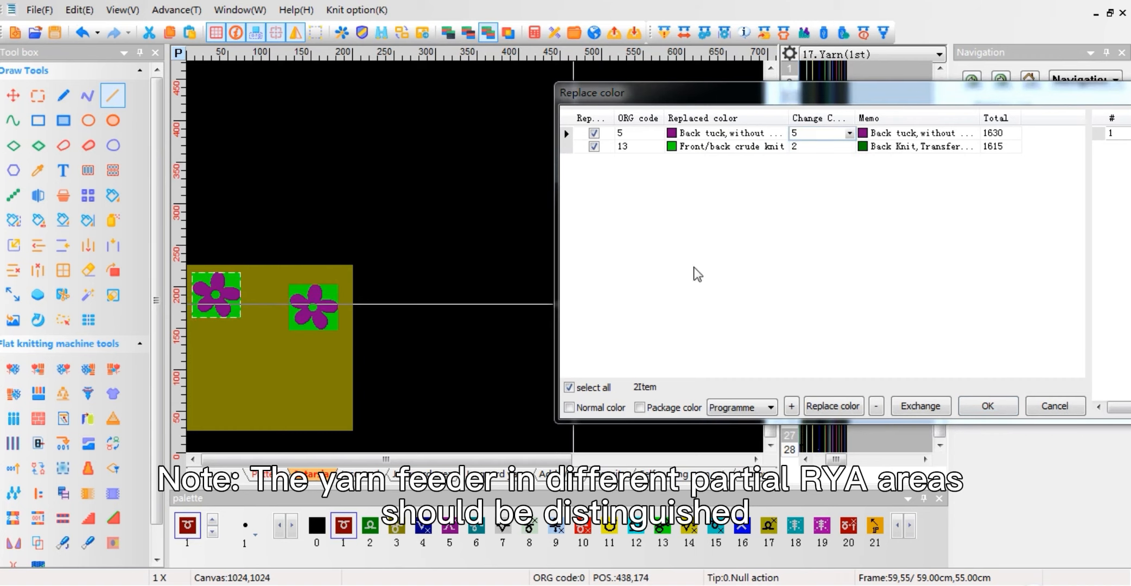
type("4")
left_click(987, 406)
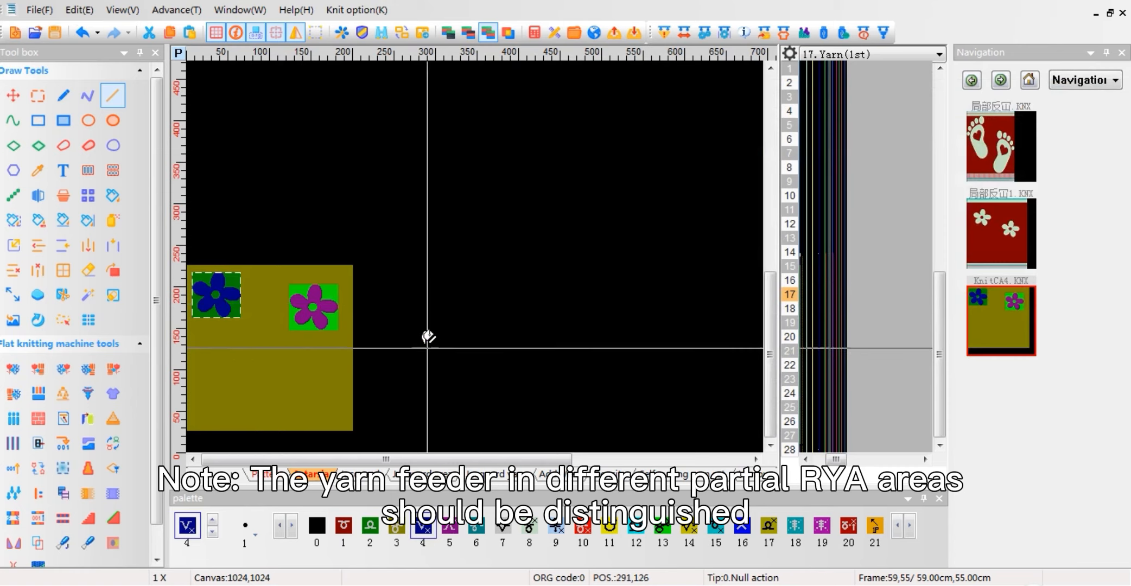
Step: Select the 59 × 55 block of the original flower near the body's upper-right corner and replace color 5 with 15
scroll(280, 290, "up", 2)
left_click_drag(445, 231, 638, 409)
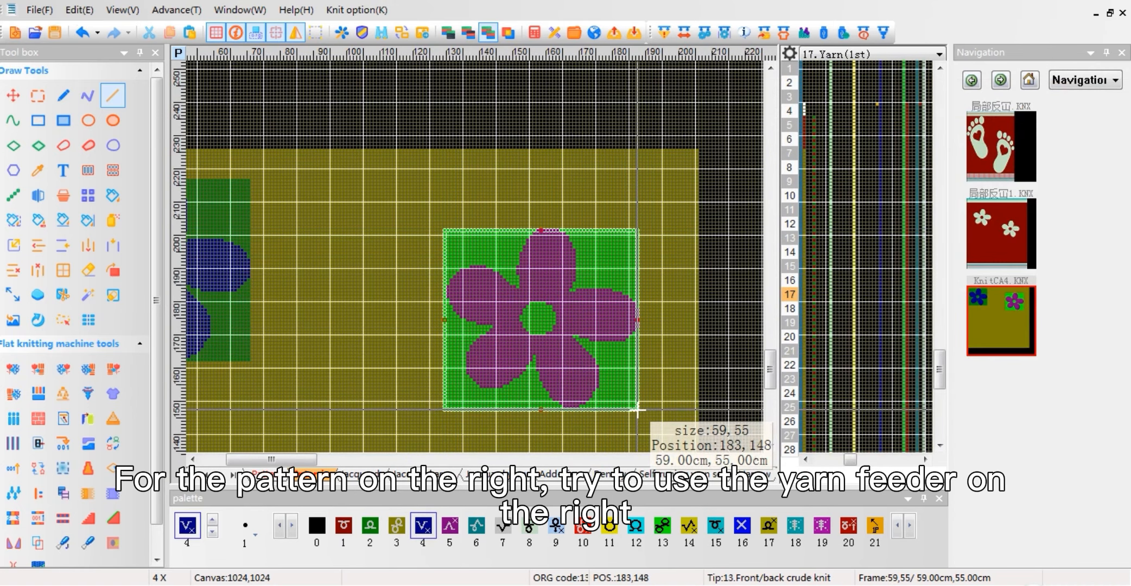
key("r")
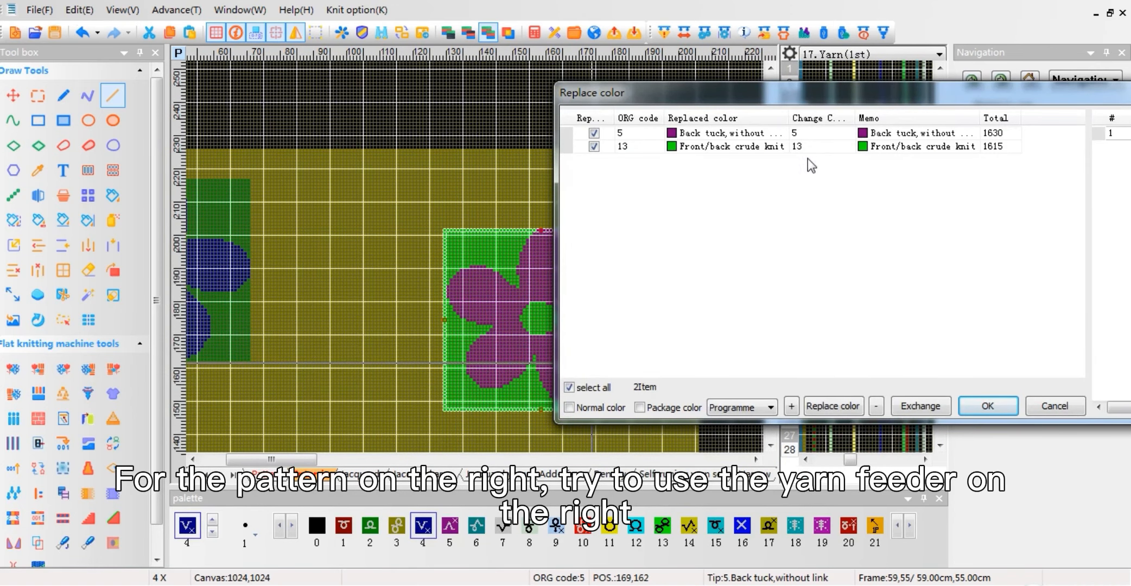
type("15")
key("Return")
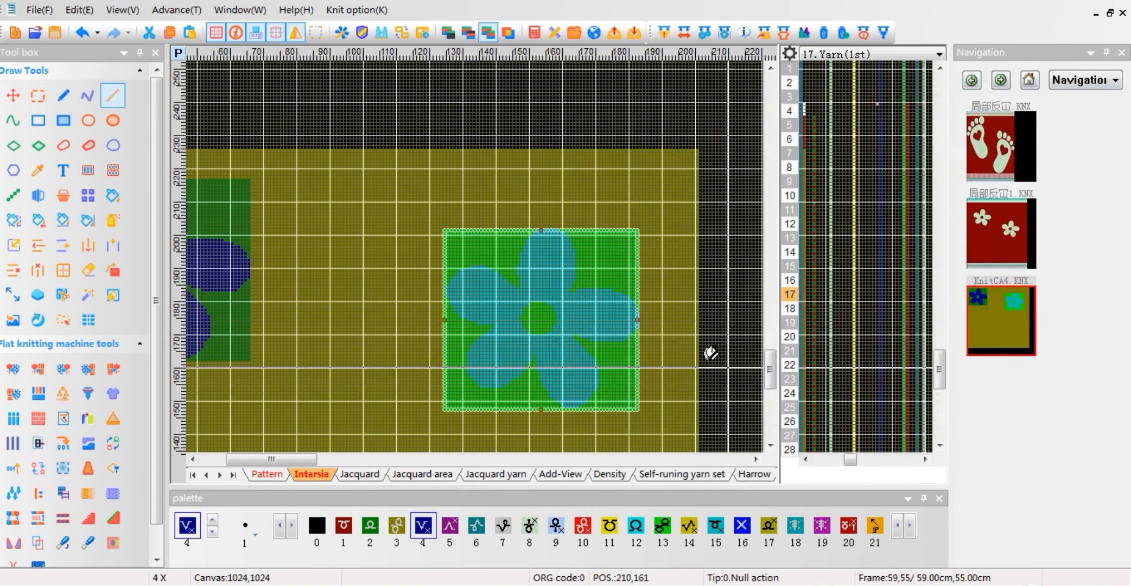
scroll(336, 306, "down", 2)
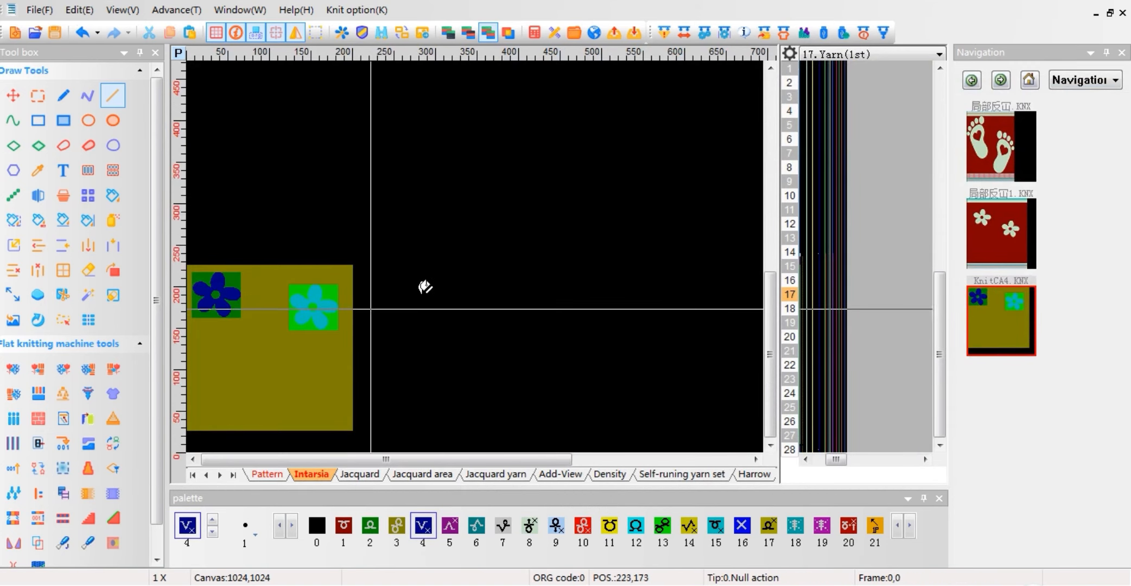
Step: Fill the yarn feeder groups with Automatic (1), and set color 2 to feeders 3+4 and color 4 to feeders 4+3
left_click(699, 36)
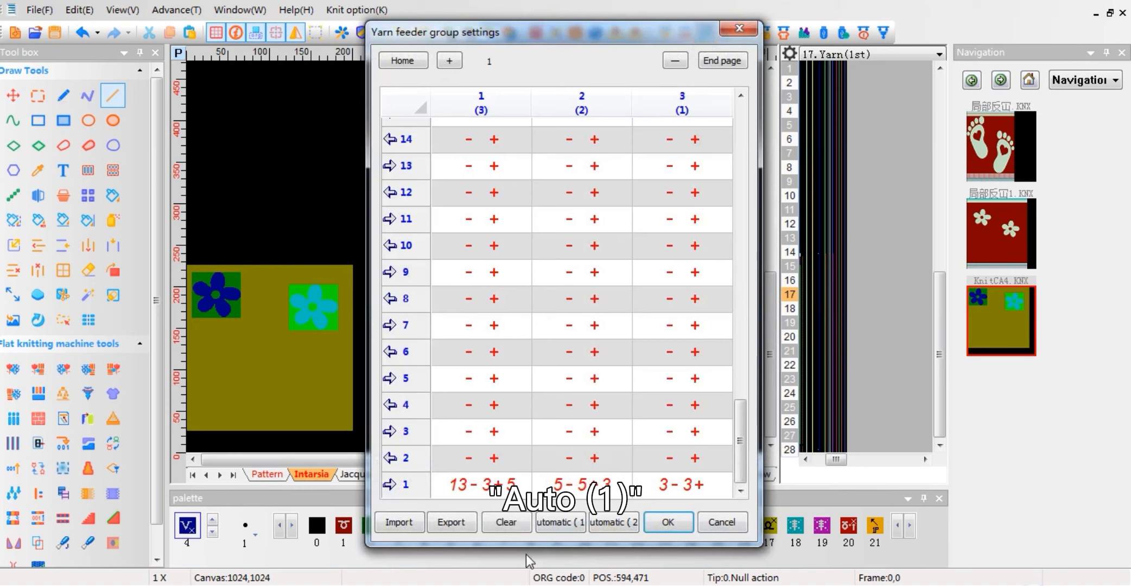
left_click(559, 523)
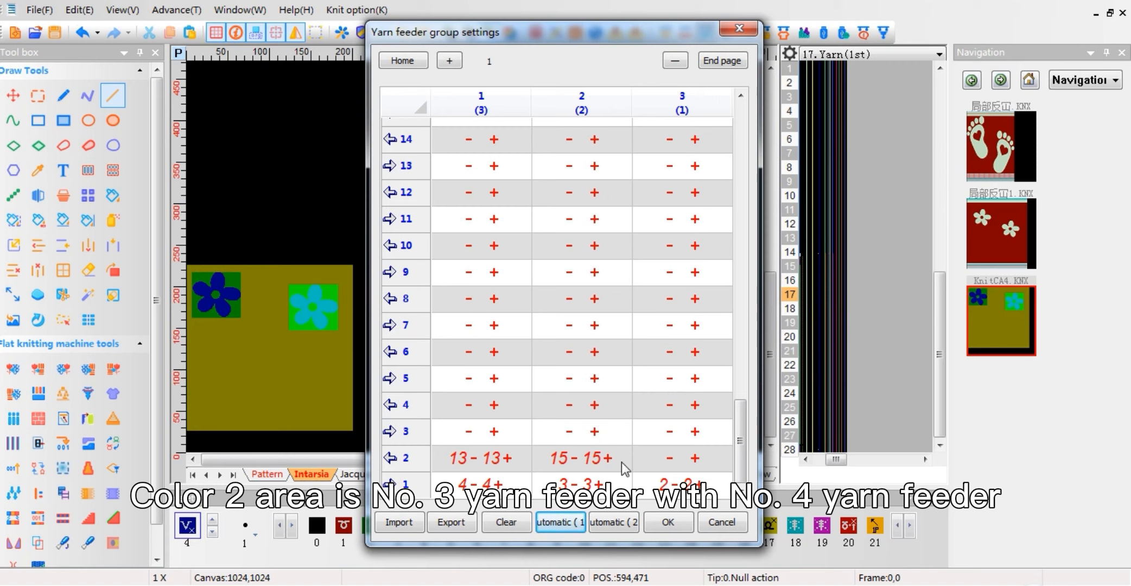
left_click(697, 483)
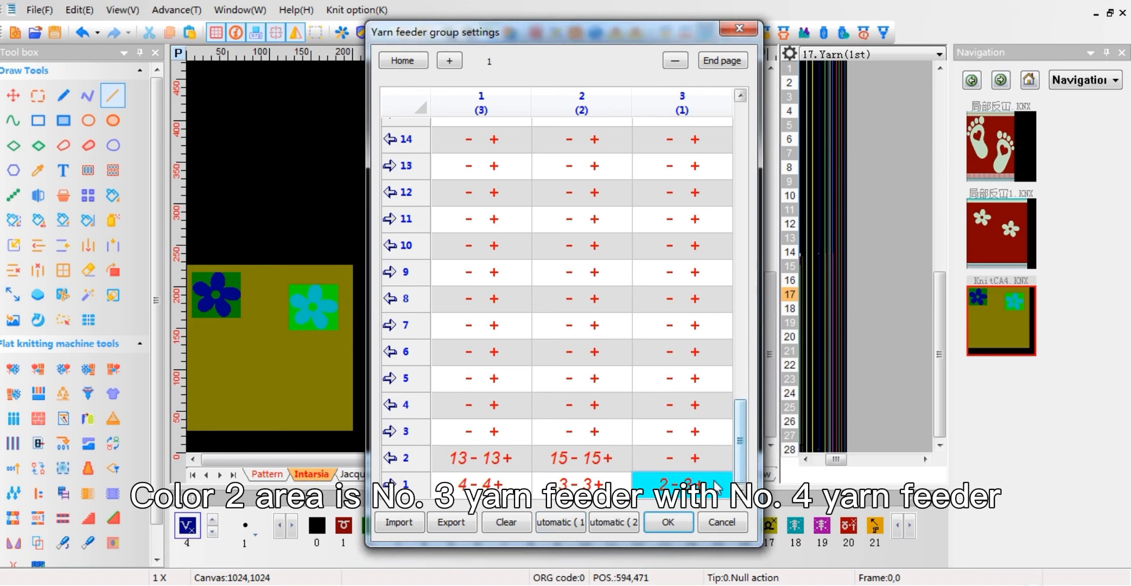
left_click(747, 442)
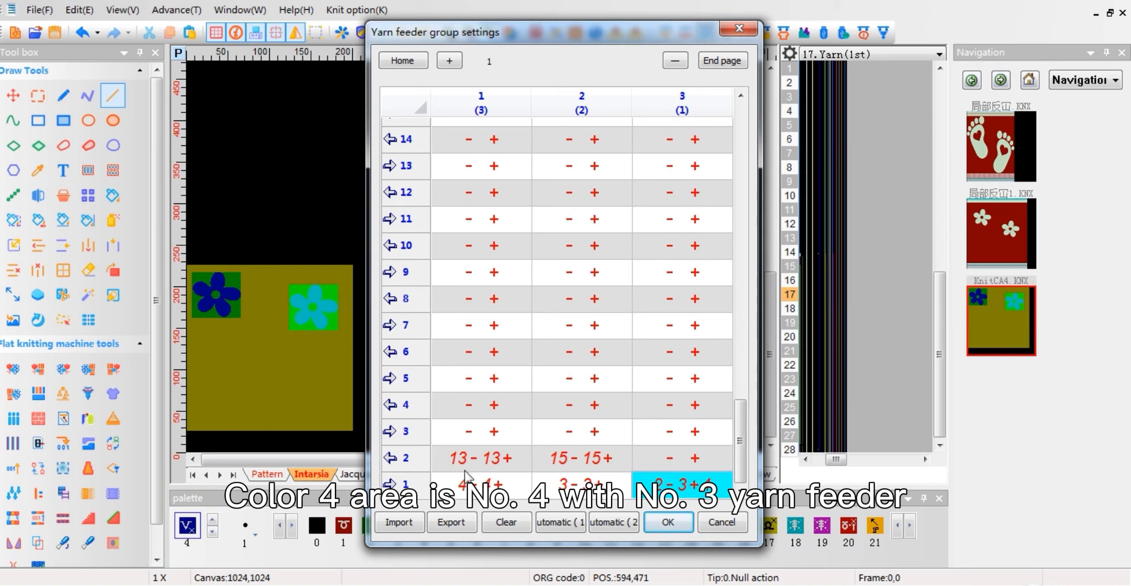
left_click(519, 487)
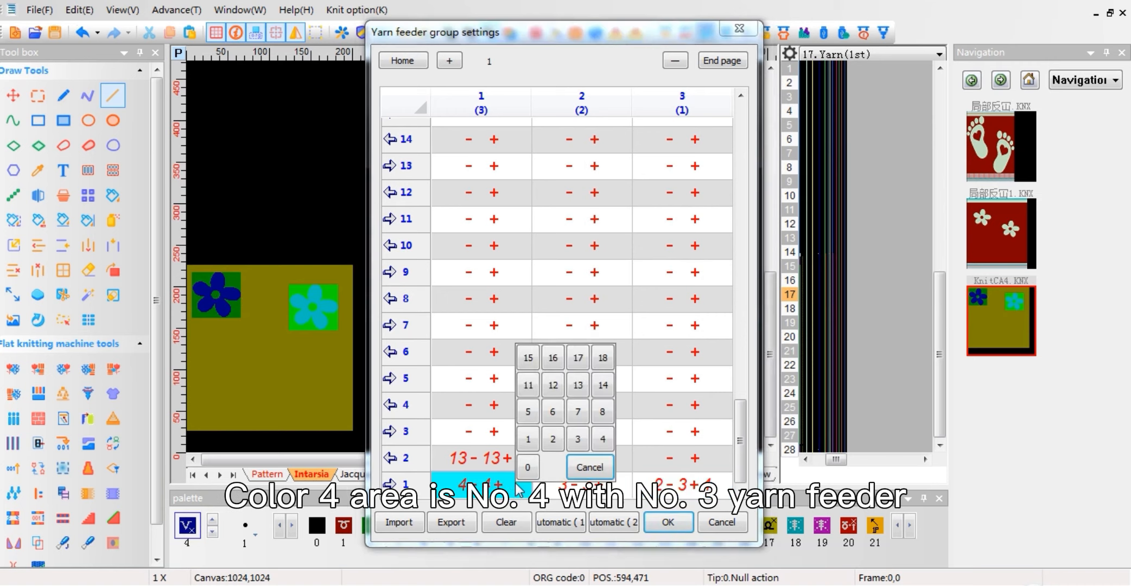
left_click(575, 440)
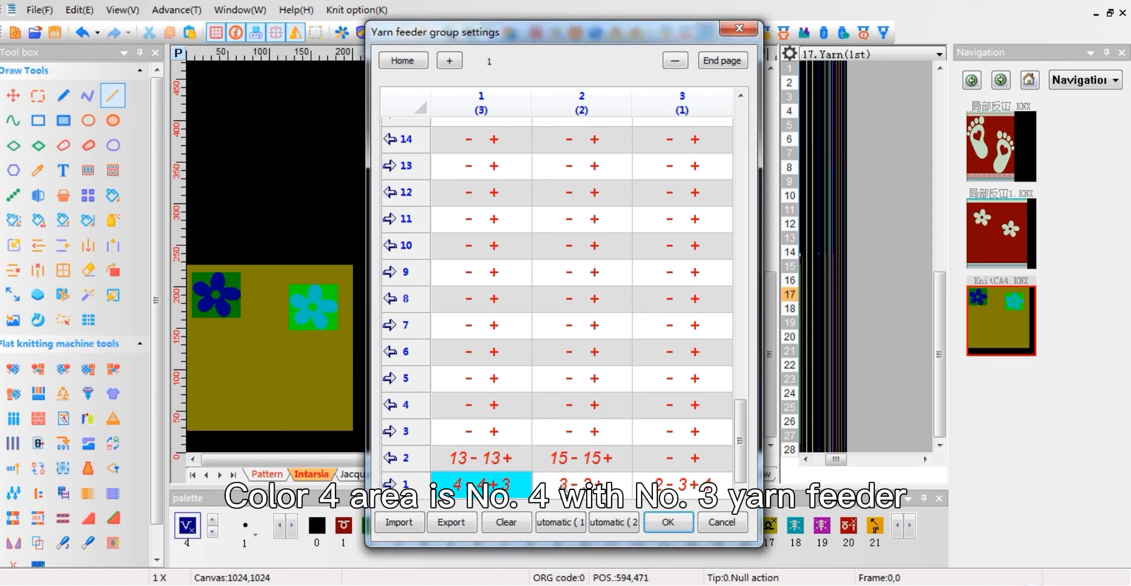
Step: Set color 13 to yarn feeders 3+15 and color 15 to 15+3, and apply the yarn feeder group settings
left_click(497, 461)
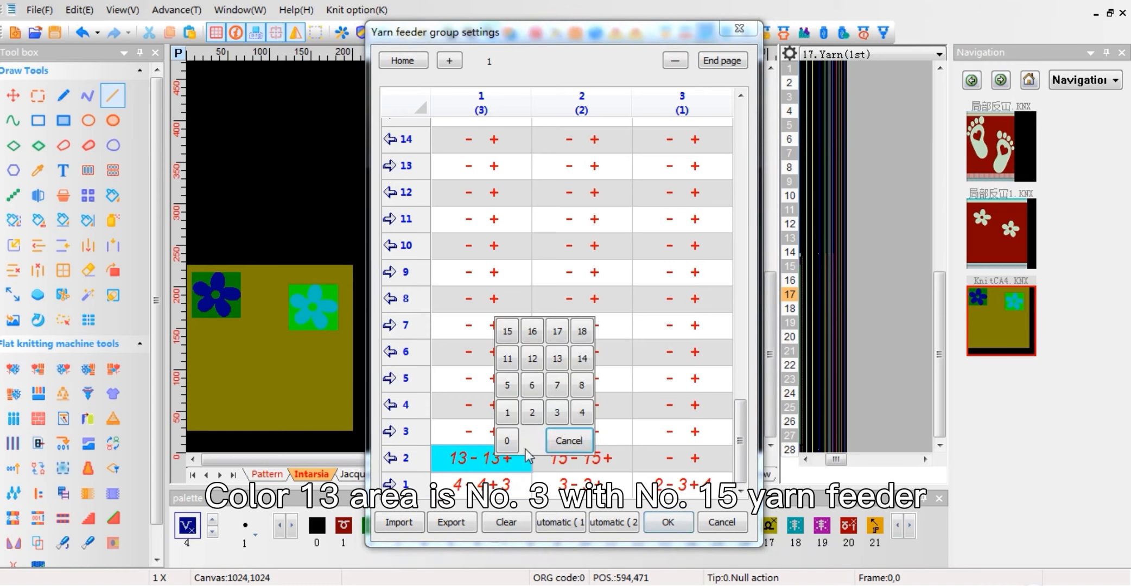
left_click(557, 414)
left_click(522, 466)
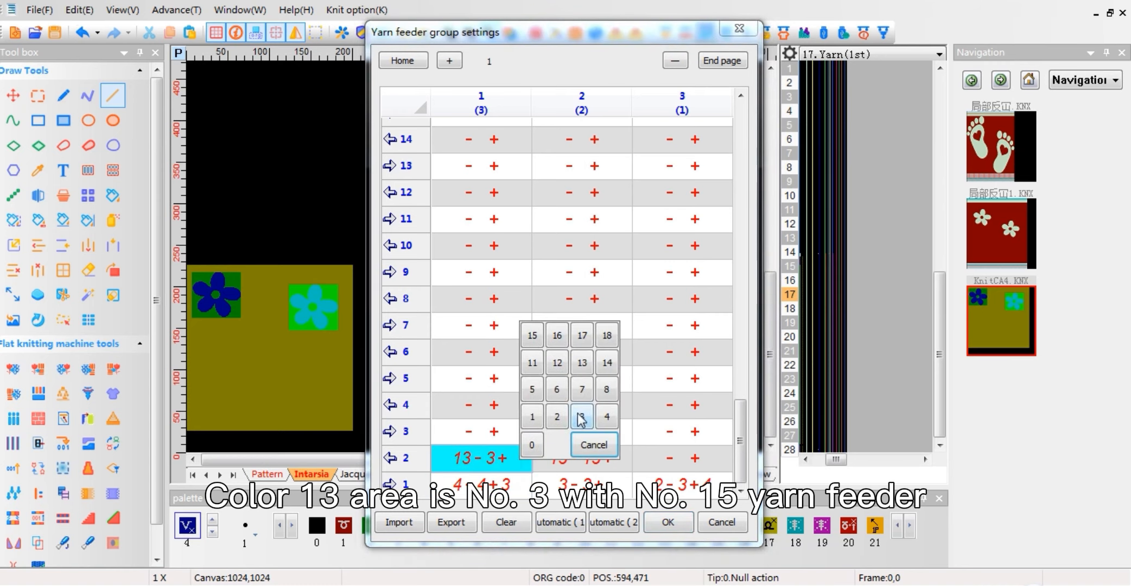
left_click(532, 335)
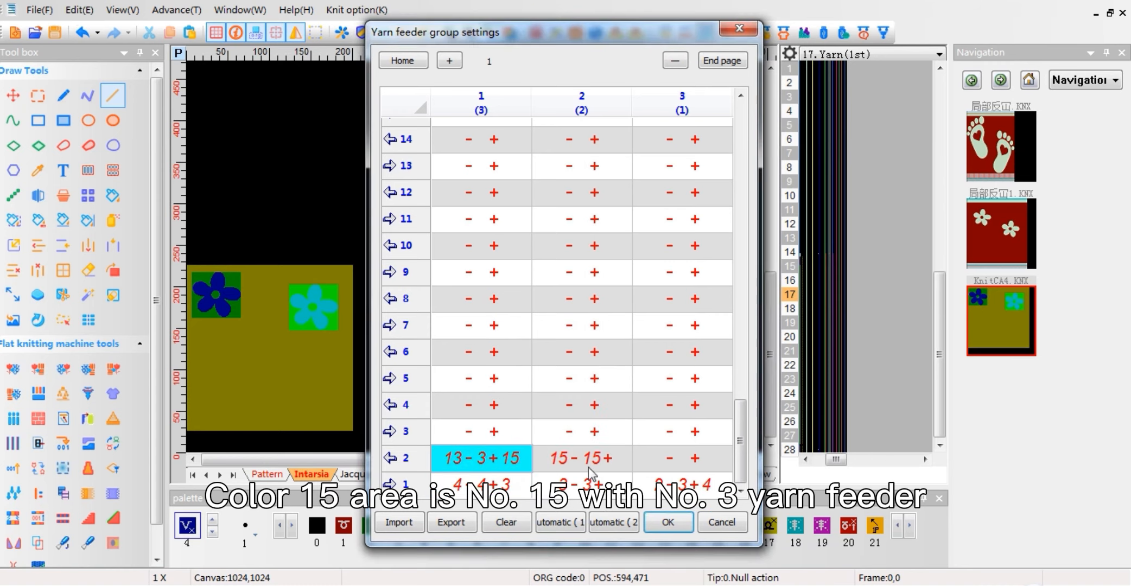
left_click(627, 466)
left_click(686, 417)
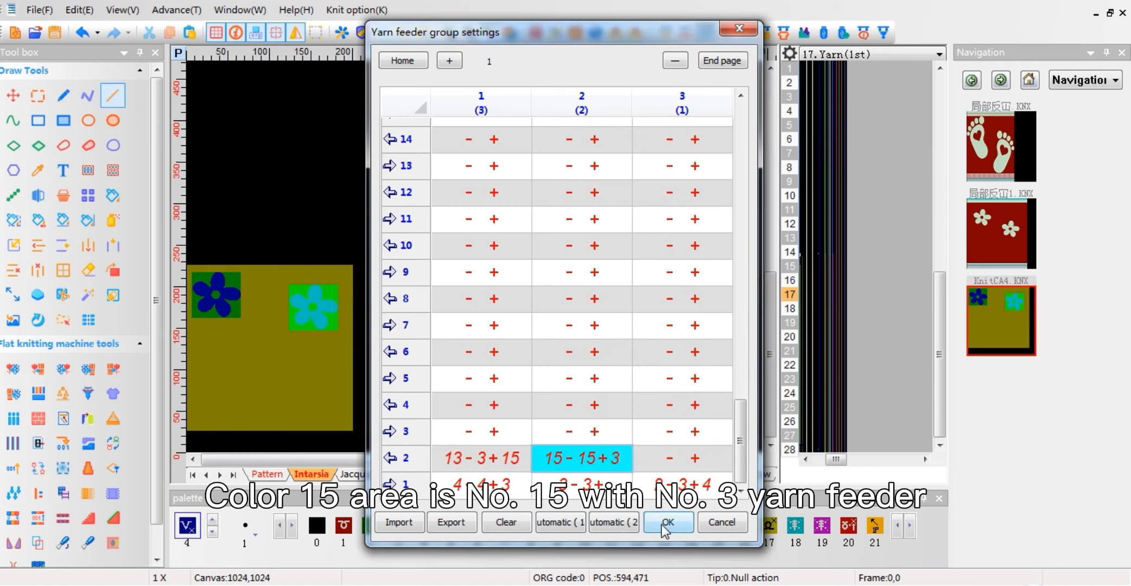
left_click(667, 522)
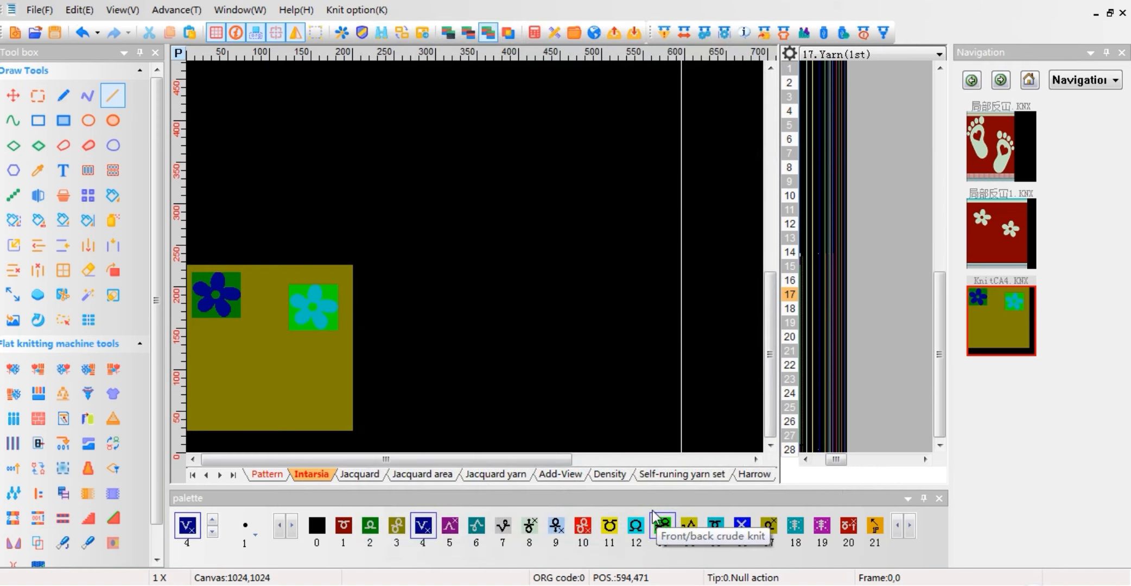
Step: Compile the two-flower pattern for machine type ADF-S3-16 and open the compilation information
left_click(665, 34)
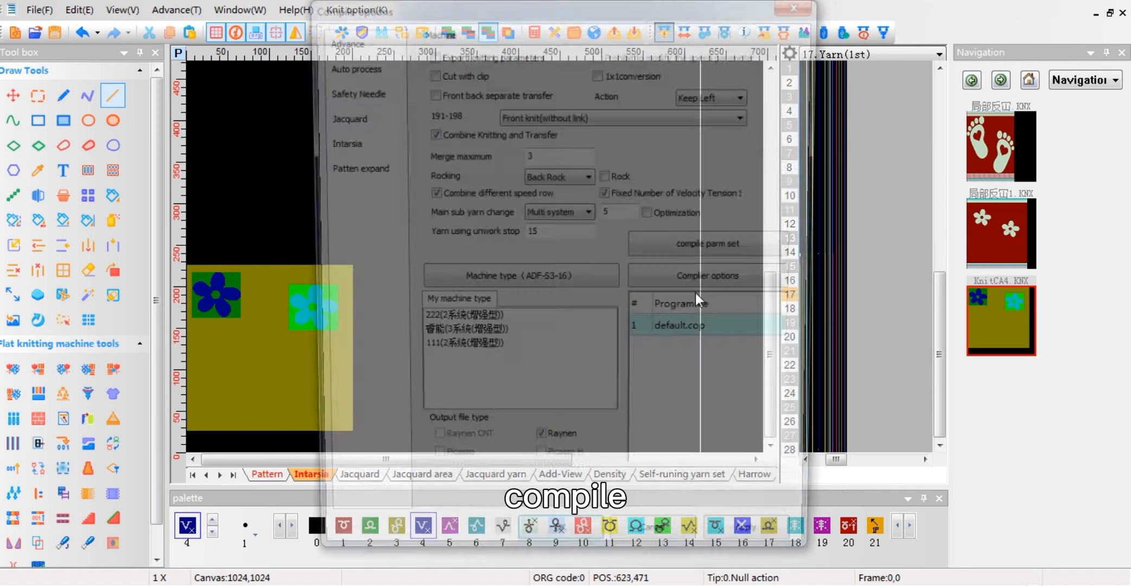
left_click(570, 554)
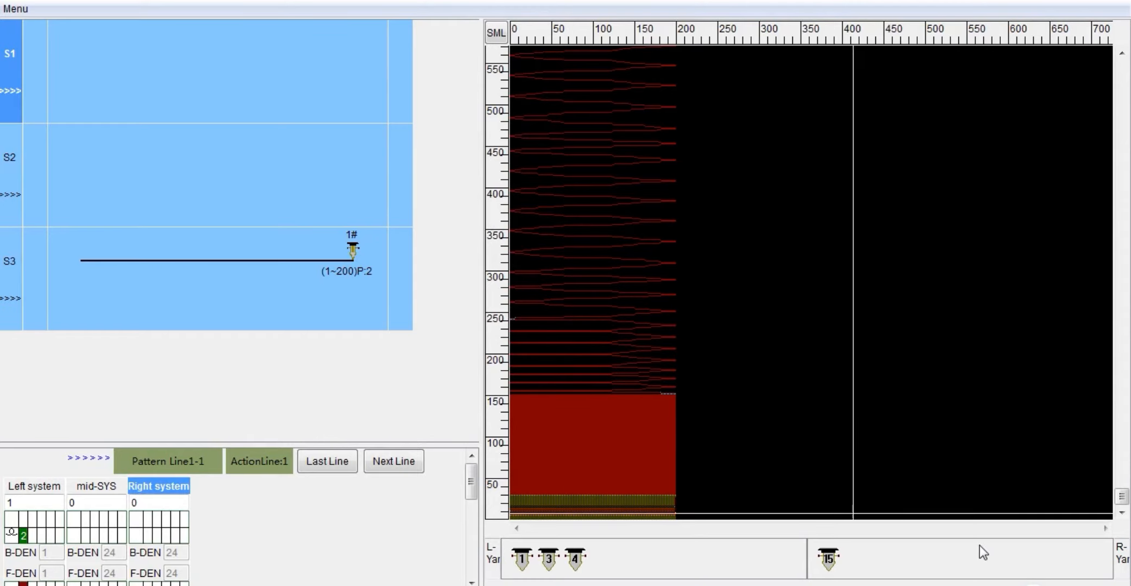
Step: Examine the yarn feeder order across the left flower area in the compiled rows, system by system
left_click_drag(1128, 493, 1107, 95)
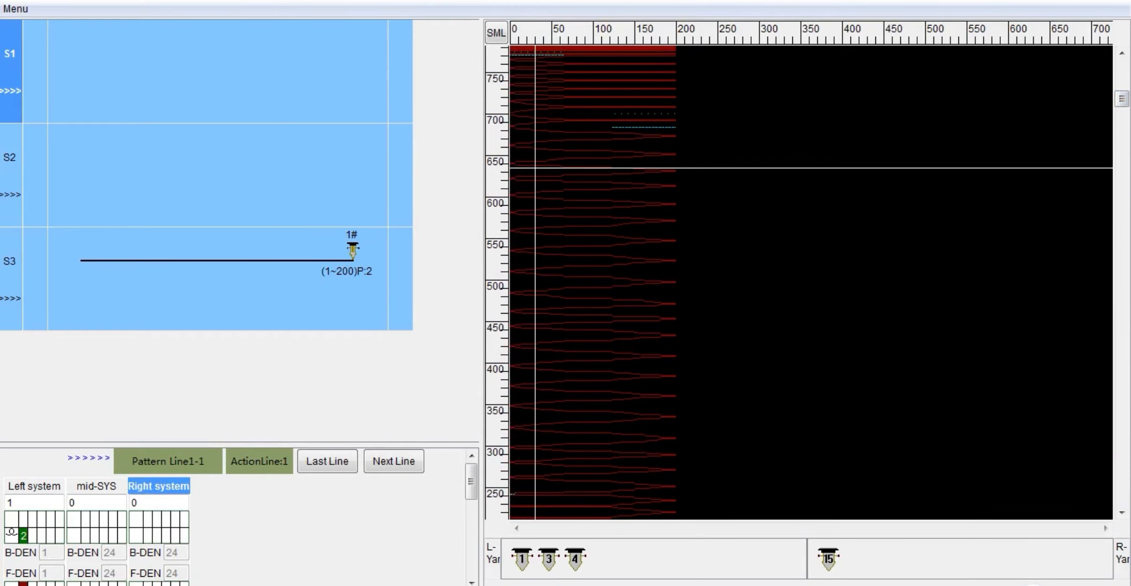
scroll(532, 170, "up", 4)
left_click_drag(541, 529, 522, 530)
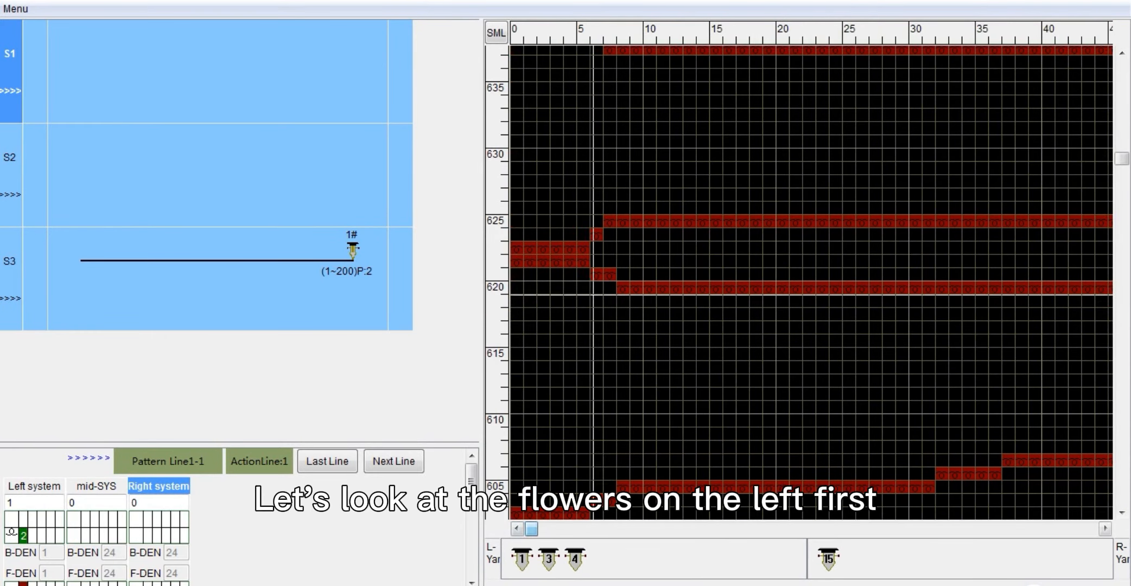
left_click(536, 250)
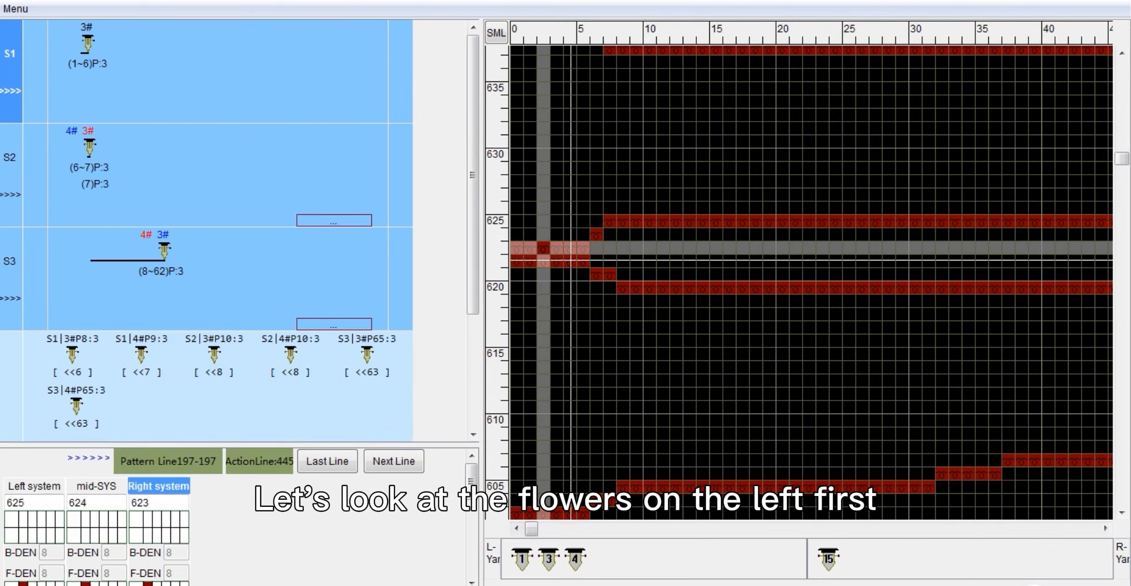
left_click(98, 165)
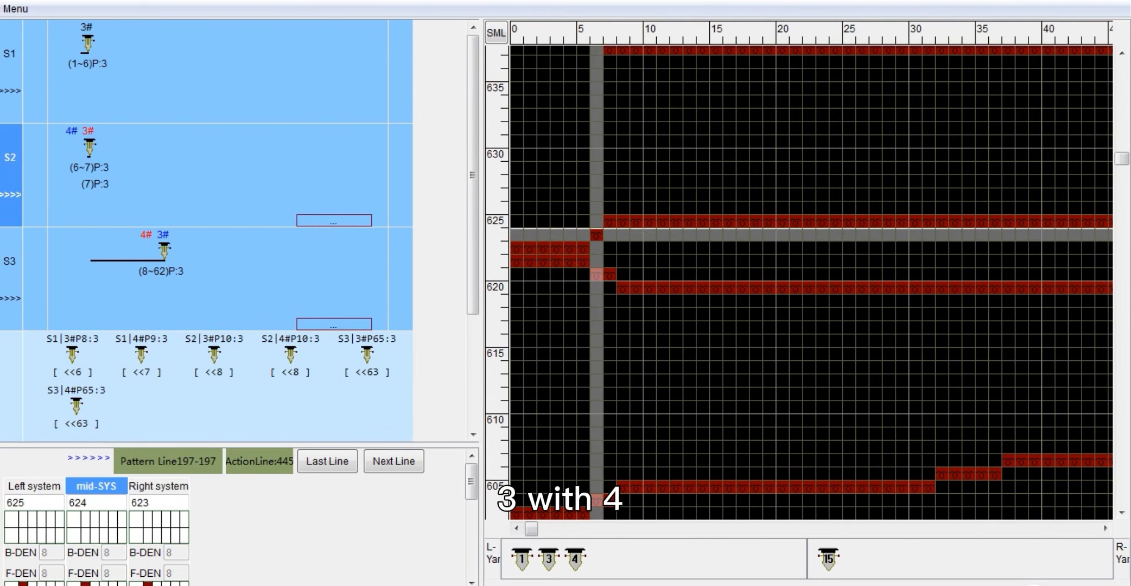
left_click(121, 236)
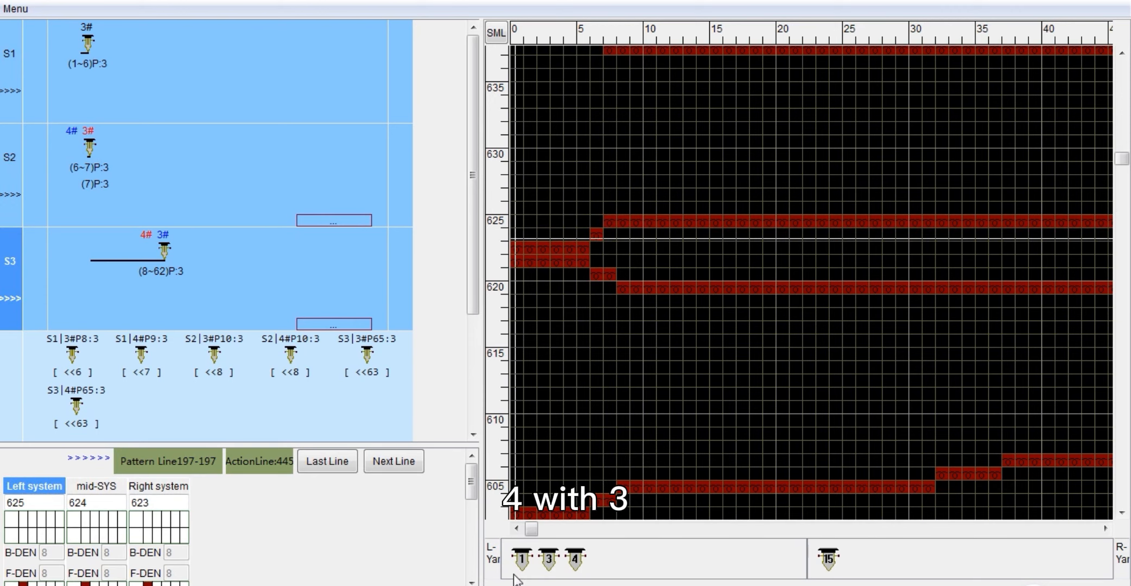
Step: Examine the yarn feeder order across the right flower area in the compiled rows, and return to the Pattern layer
left_click_drag(546, 531, 624, 533)
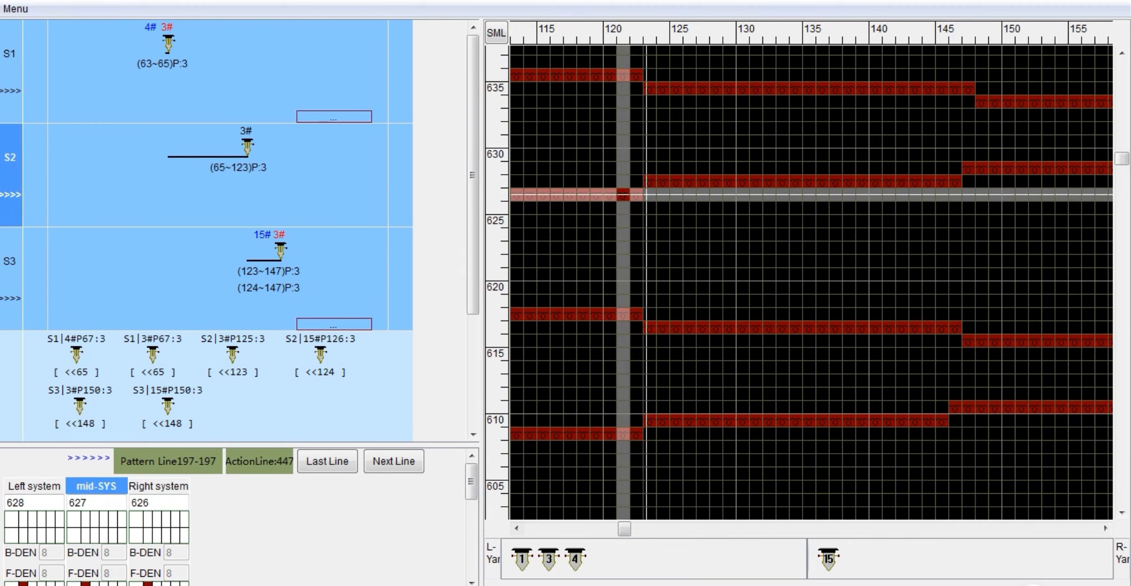
left_click(199, 266)
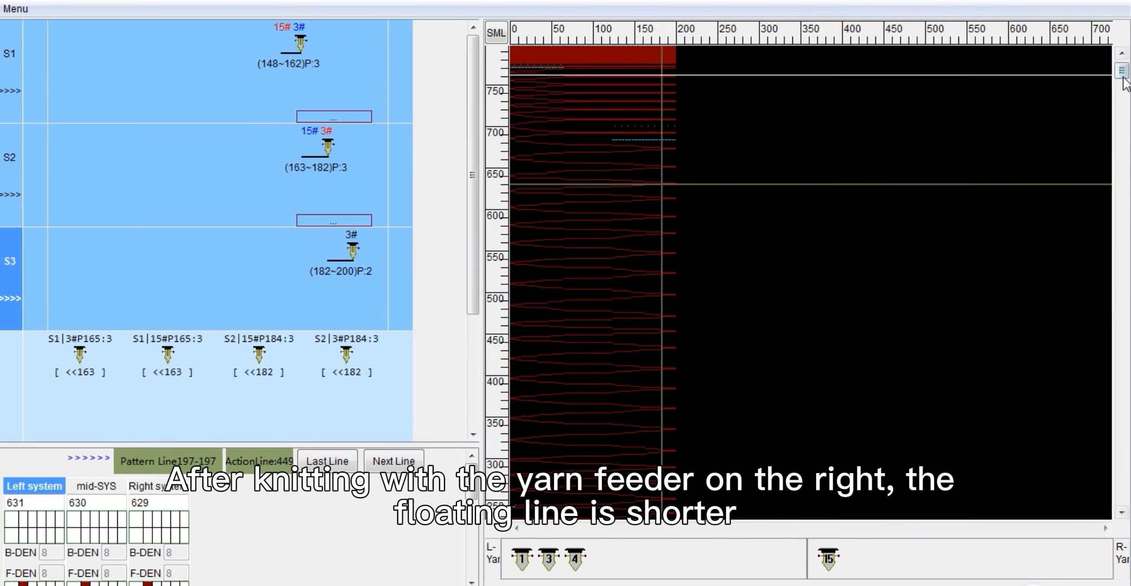
left_click_drag(1122, 71, 1122, 444)
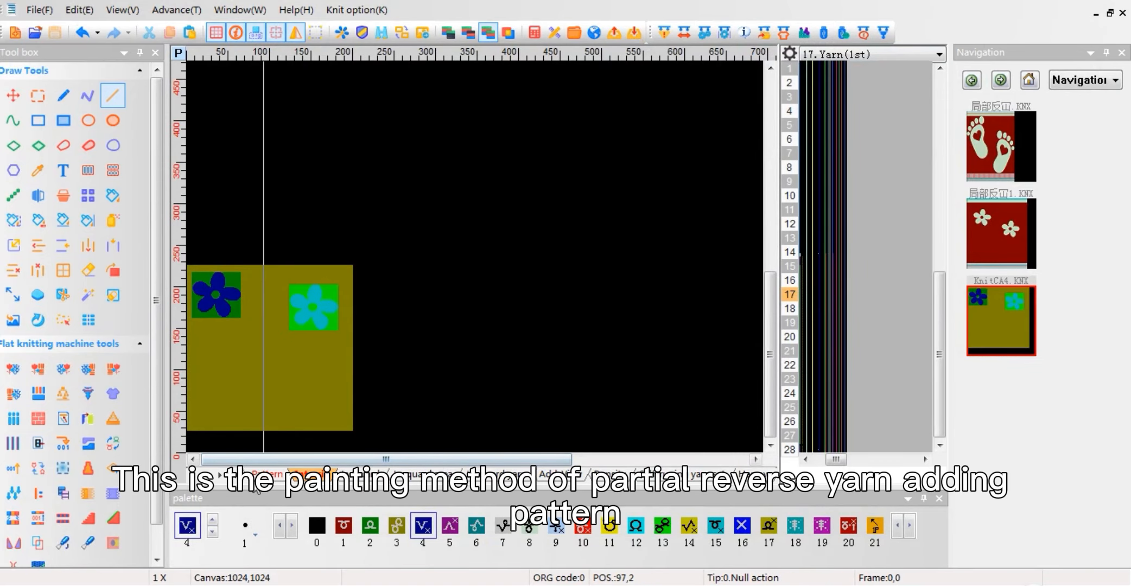
left_click(260, 475)
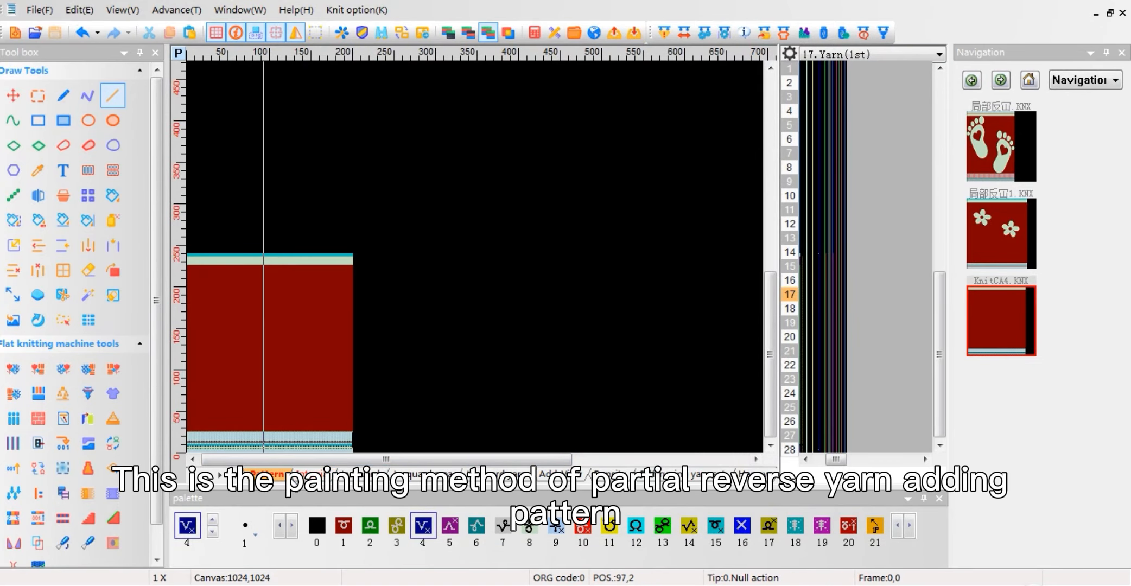